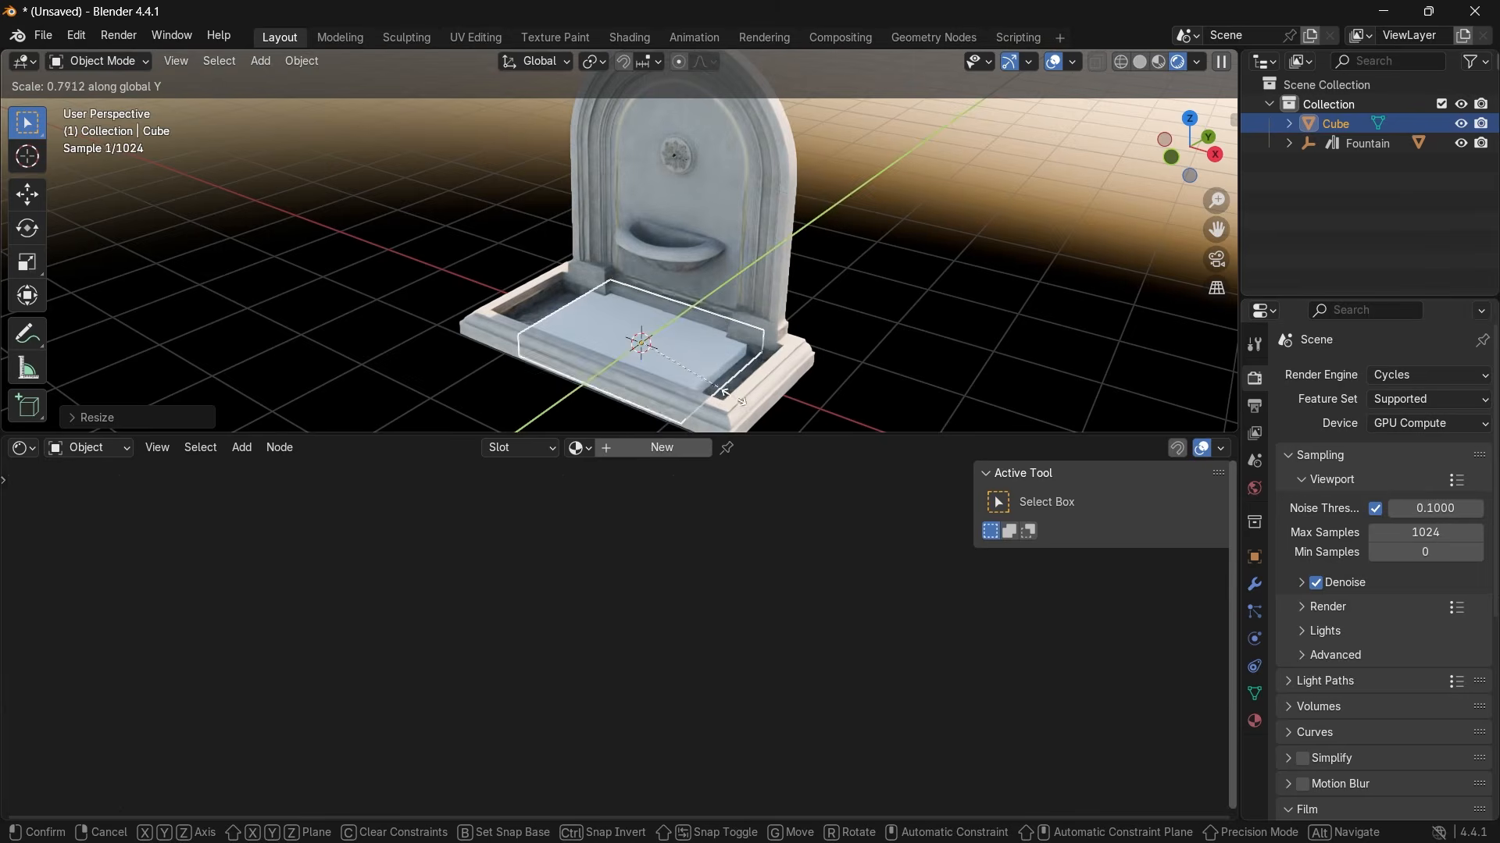
# Step: Scale the cube along the X axis until it spans the full length of the fountain's basin
pyautogui.press('s')
pyautogui.press('x')
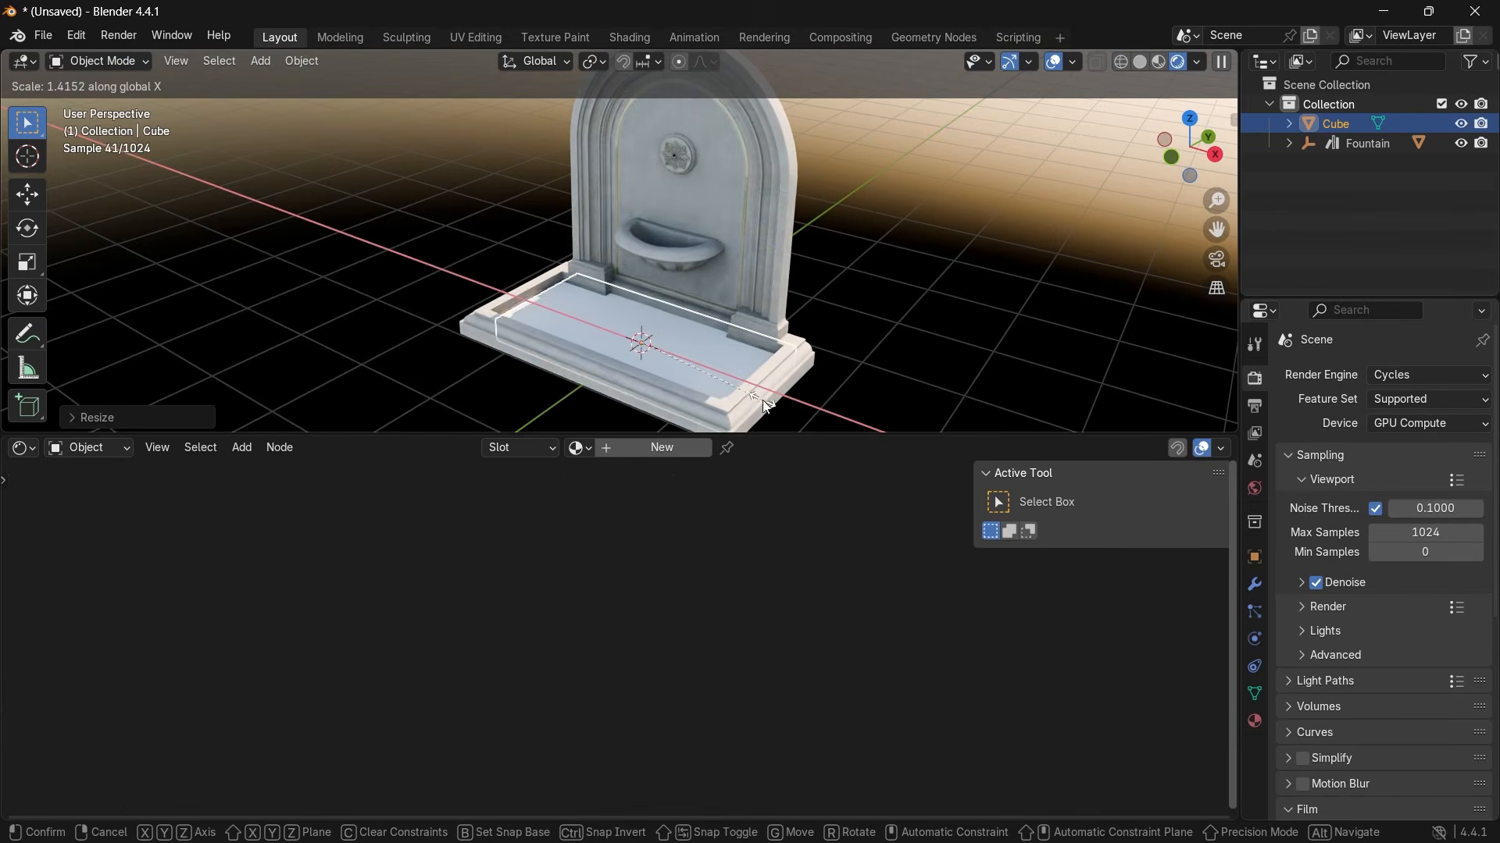
pyautogui.click(753, 398)
pyautogui.press('s')
pyautogui.press('x')
pyautogui.click(743, 354)
pyautogui.scroll(4, 771, 325)
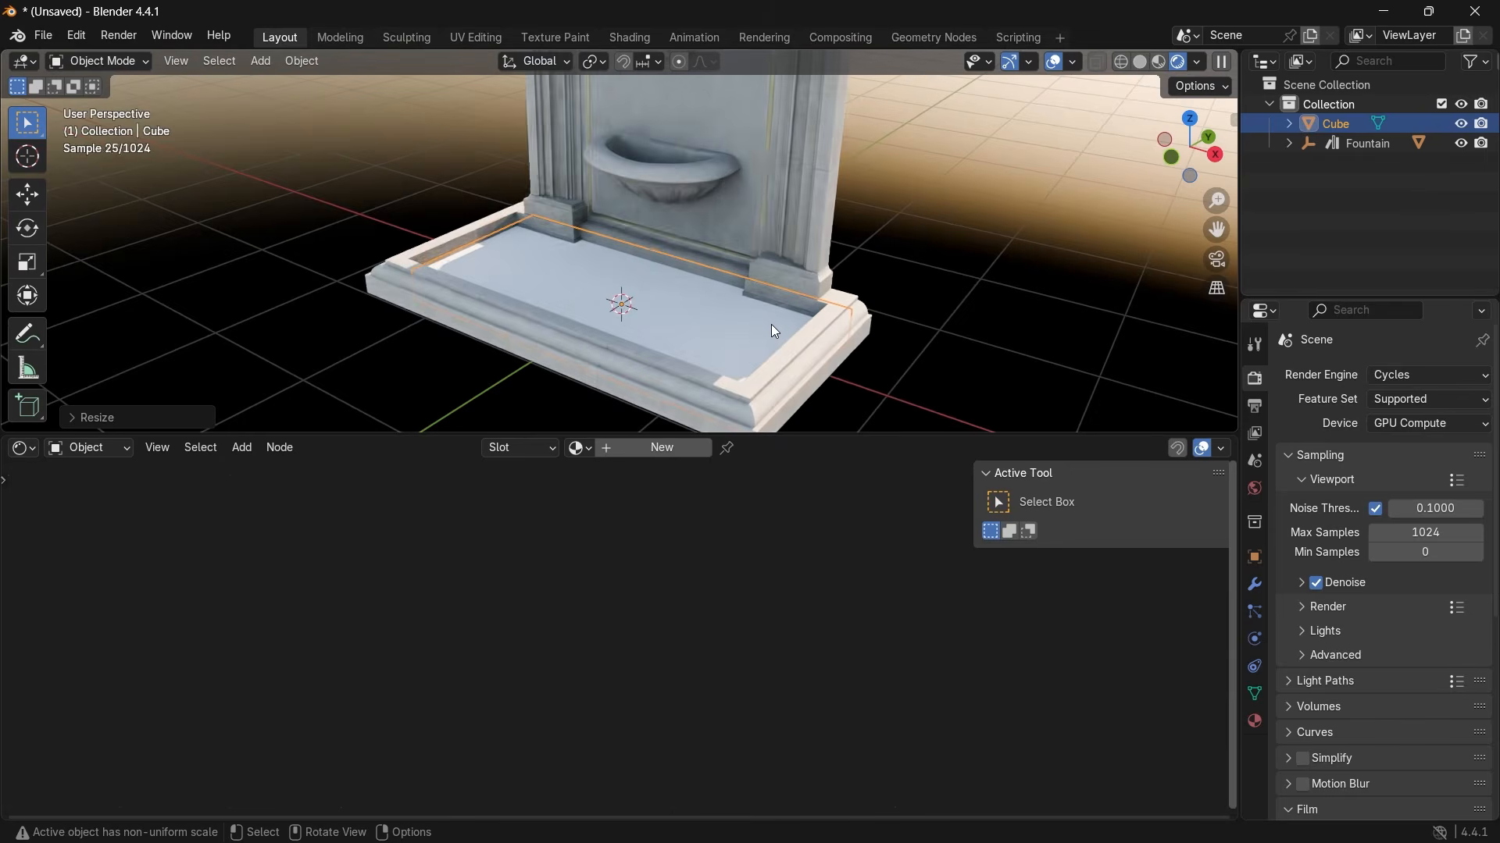
# Step: Apply the resized cube's scale transform
pyautogui.hotkey('ctrl', 'a')
pyautogui.click(728, 352)
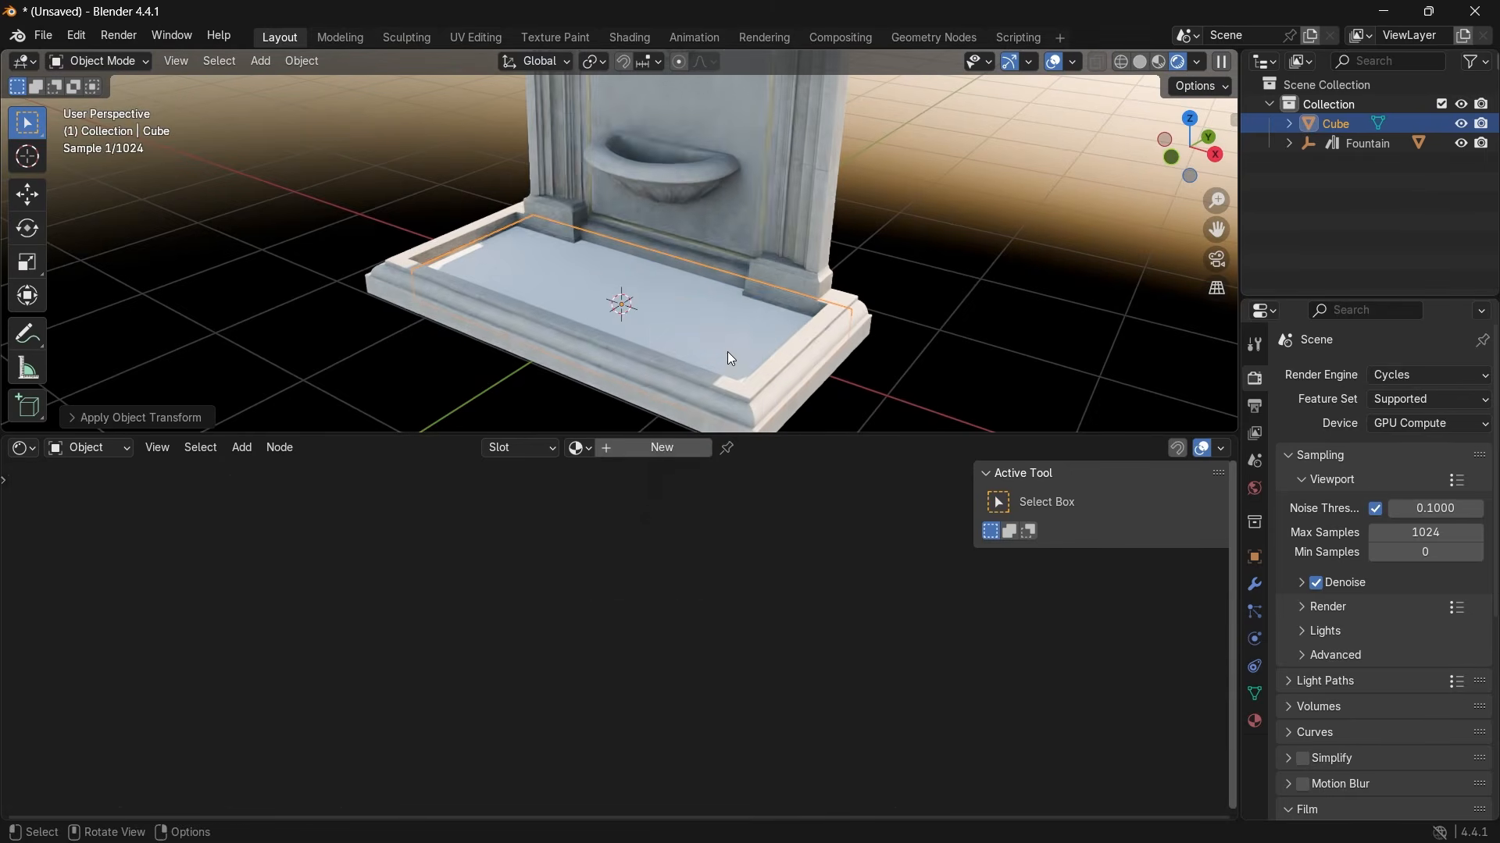
pyautogui.click(972, 303)
pyautogui.click(706, 325)
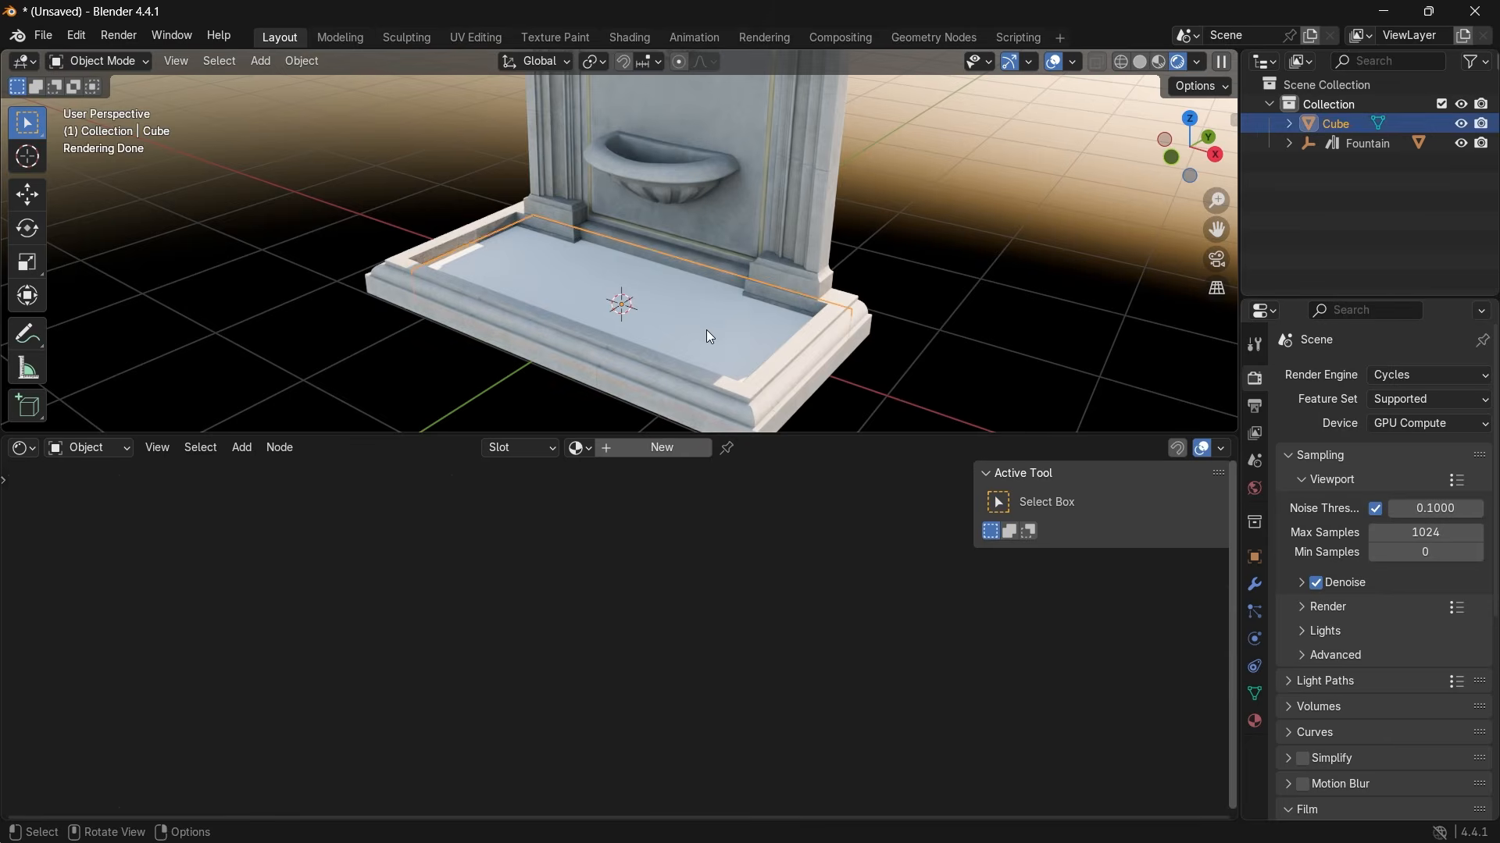
# Step: Create a new material for the cube and set its Principled BSDF transmission weight to 1.000
pyautogui.click(639, 447)
pyautogui.scroll(4, 724, 541)
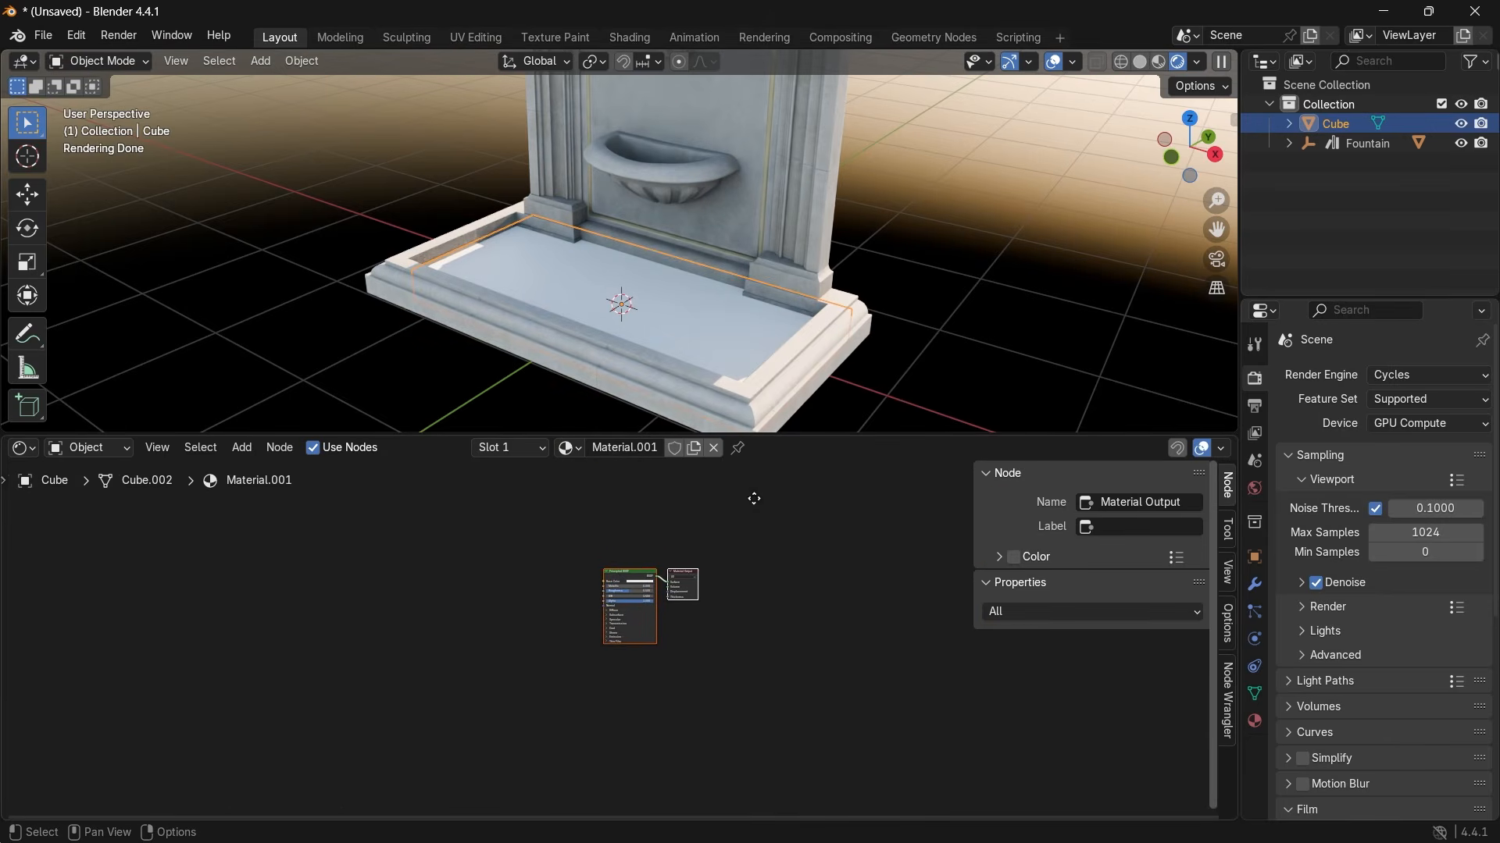
pyautogui.press('n')
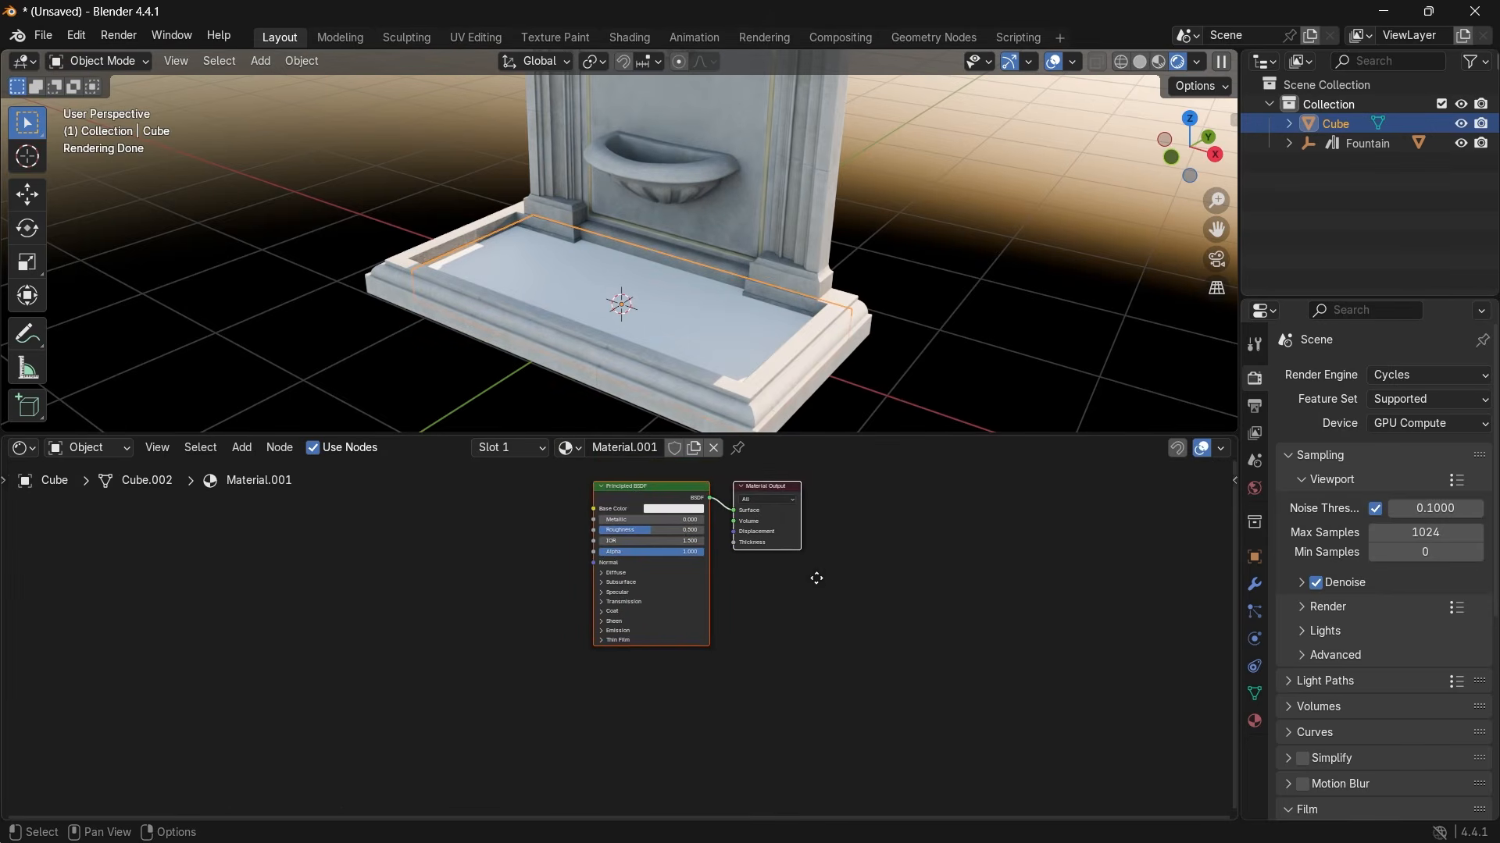
pyautogui.scroll(4, 713, 645)
pyautogui.click(623, 698)
pyautogui.moveTo(585, 723); pyautogui.dragTo(820, 723)
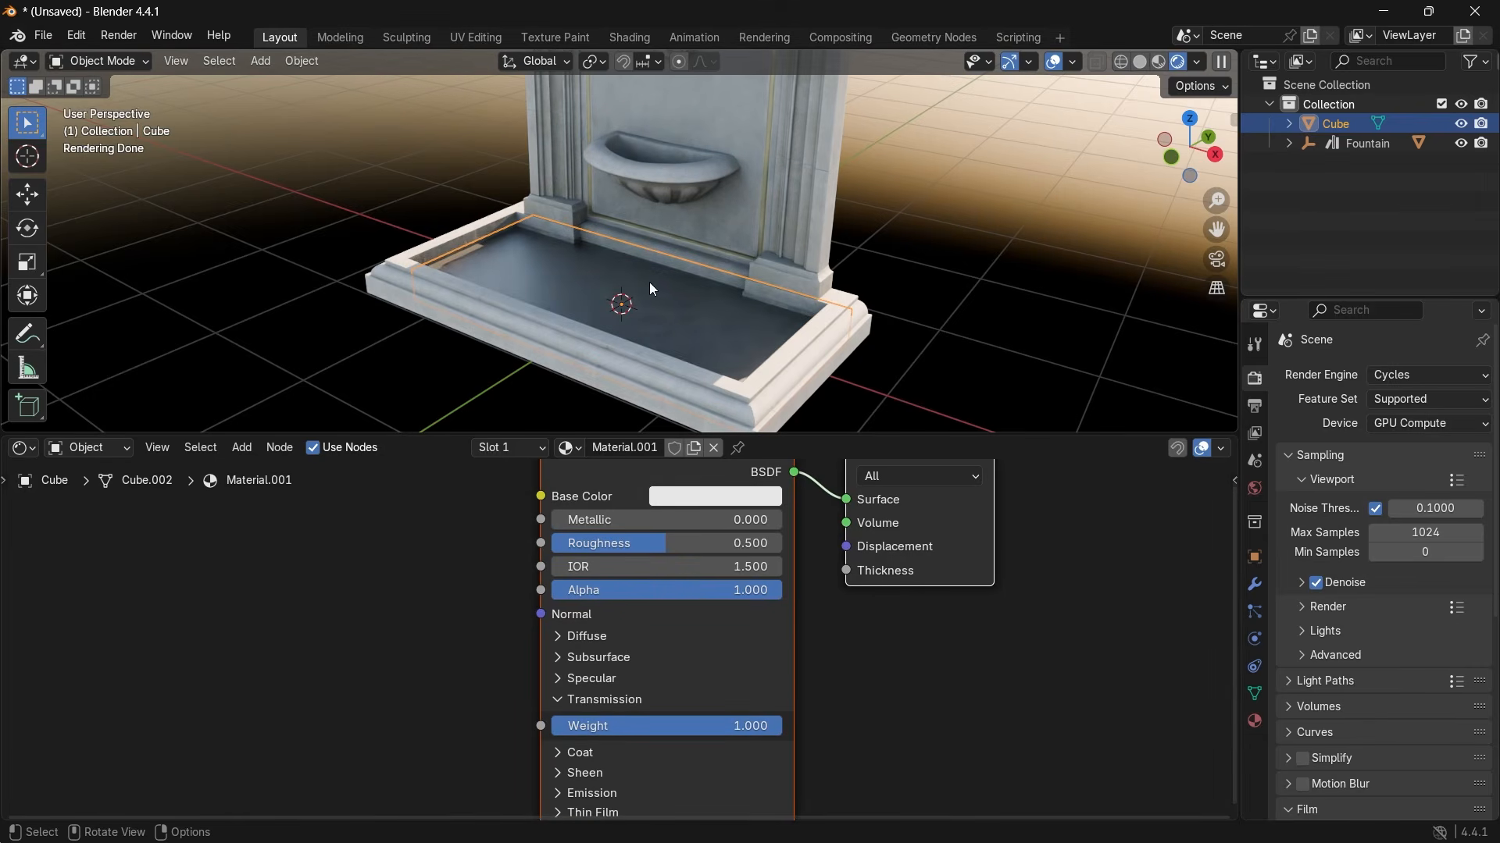
# Step: Set the Principled BSDF's roughness to 0 and its IOR to 1.33
pyautogui.moveTo(645, 545); pyautogui.dragTo(555, 544)
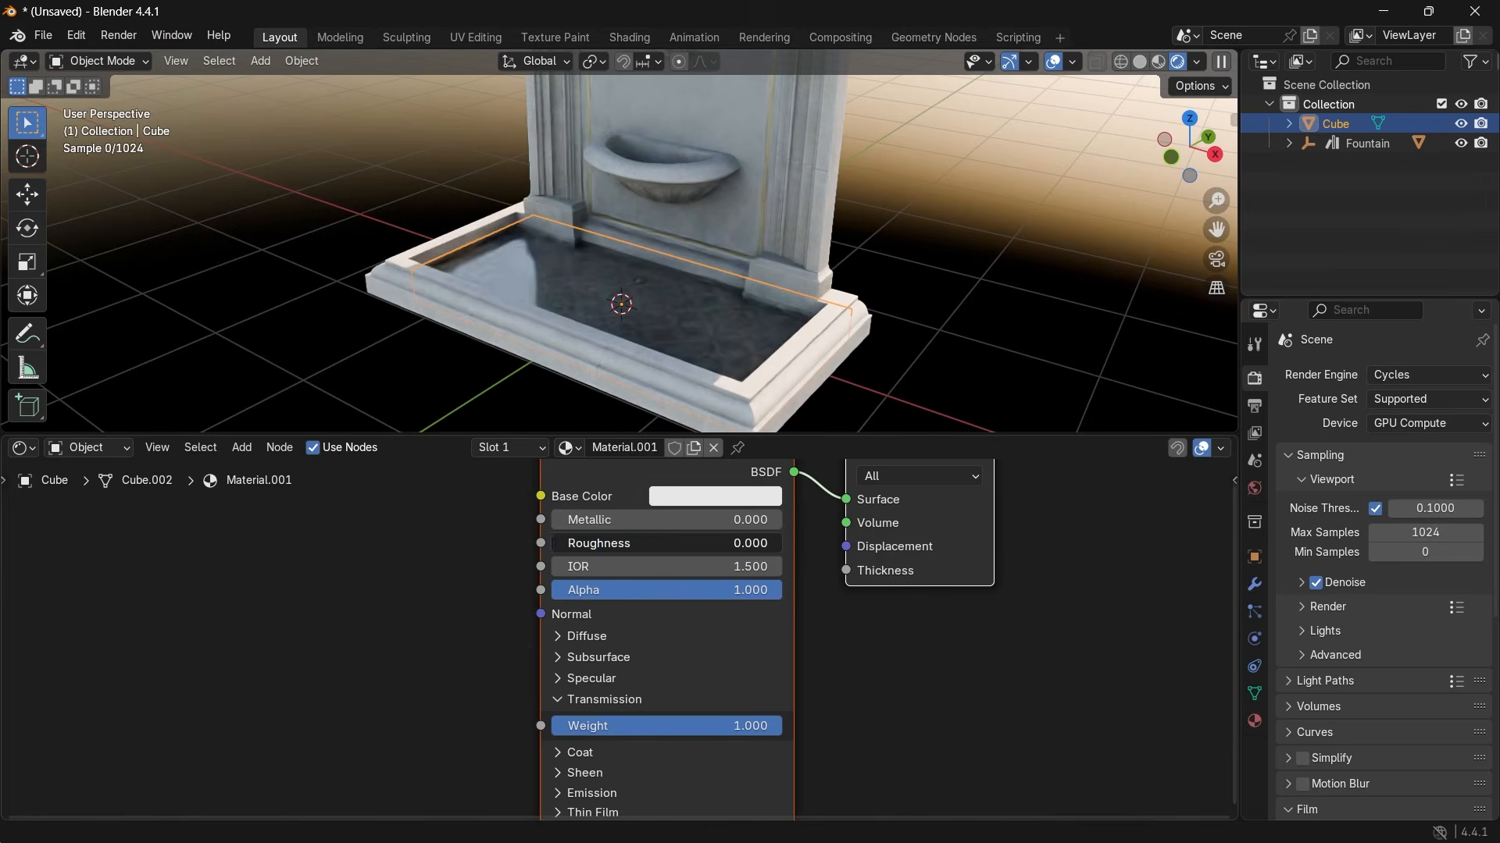
pyautogui.moveTo(717, 388); pyautogui.dragTo(683, 299, button='middle')
pyautogui.scroll(5, 686, 288)
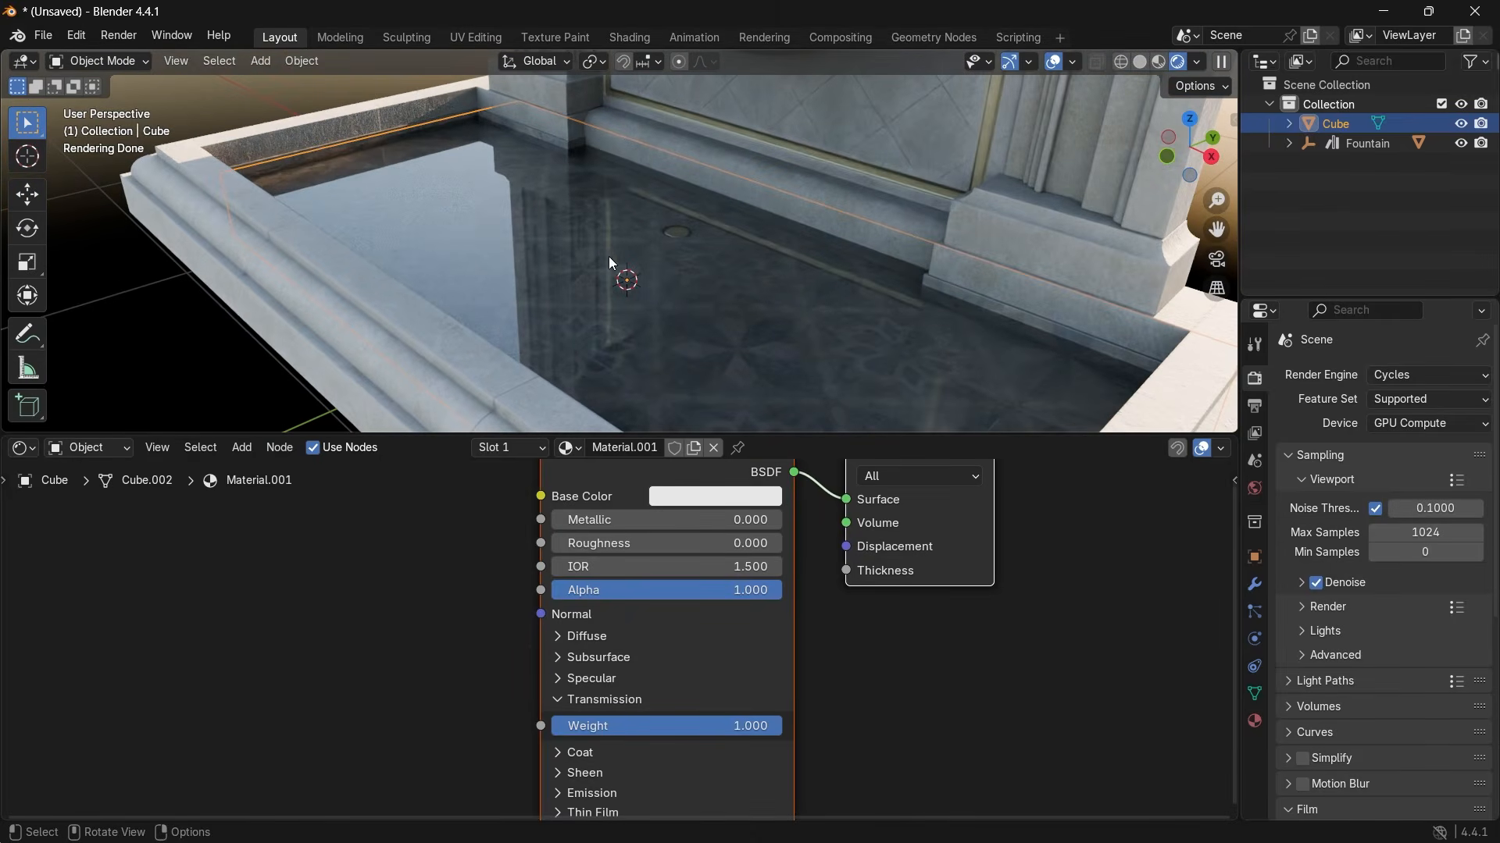
pyautogui.click(720, 569)
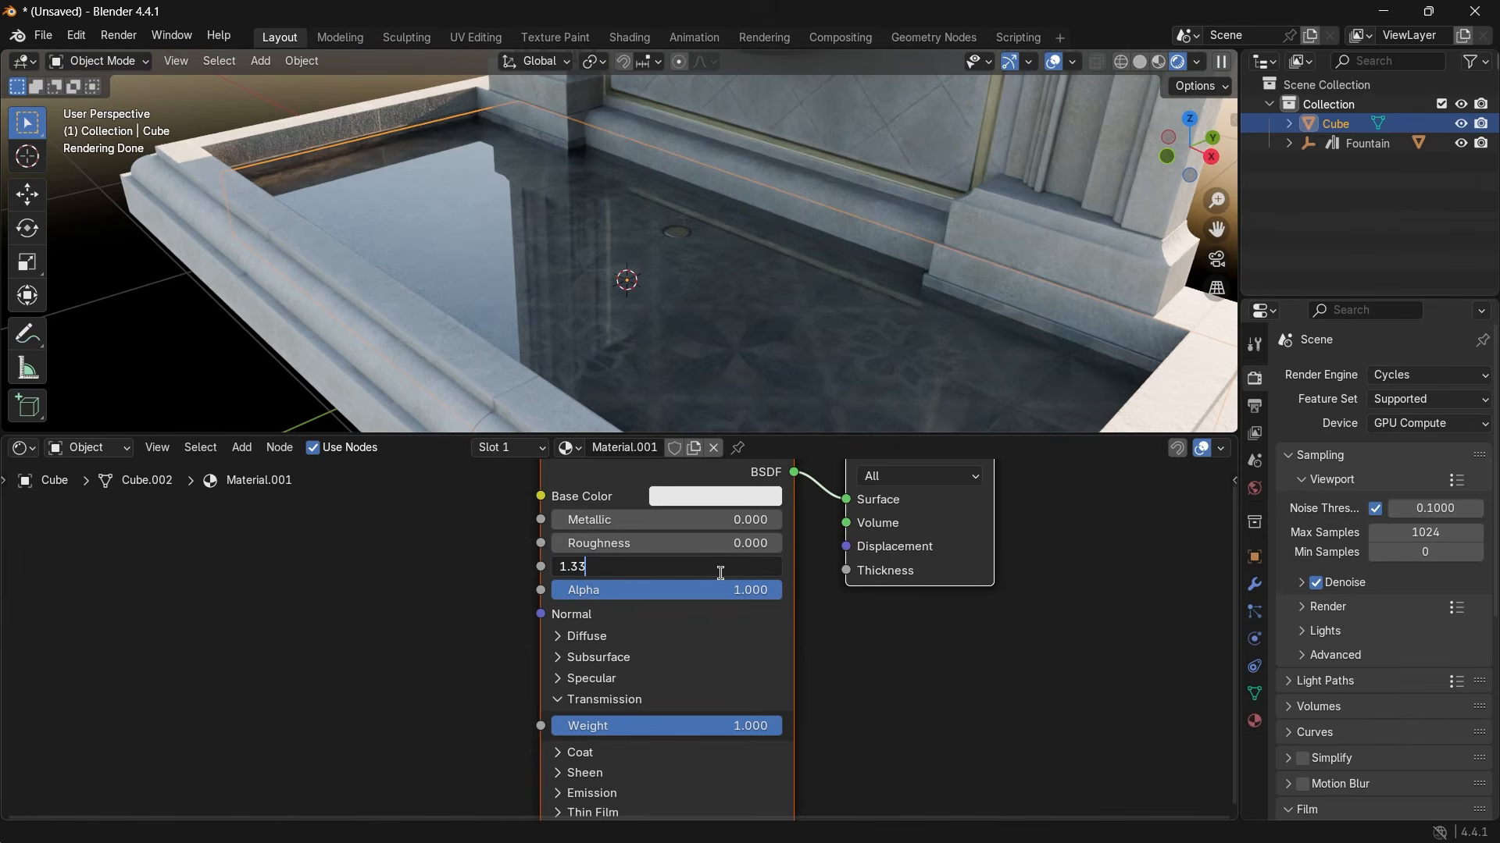
pyautogui.write('1.33')
pyautogui.press('Return')
# Step: Make room in the node graph and add a Transparent BSDF node above the Principled BSDF
pyautogui.moveTo(837, 625); pyautogui.dragTo(812, 706, button='middle')
pyautogui.moveTo(865, 525); pyautogui.dragTo(963, 592)
pyautogui.moveTo(809, 586); pyautogui.dragTo(749, 654)
pyautogui.hotkey('shift', 'a')
pyautogui.click(750, 540)
pyautogui.write('tr')
pyautogui.click(824, 591)
pyautogui.click(622, 538)
# Step: Combine the Transparent and Principled BSDFs through a Mix Shader with factor 0.453, positioned before the Material Output
pyautogui.keyDown('ctrl'); pyautogui.keyDown('shift'); pyautogui.moveTo(681, 561); pyautogui.dragTo(737, 654, button='right'); pyautogui.keyUp('shift'); pyautogui.keyUp('ctrl')
pyautogui.moveTo(1033, 593); pyautogui.dragTo(1176, 594)
pyautogui.moveTo(915, 650); pyautogui.dragTo(907, 651)
pyautogui.moveTo(896, 624); pyautogui.dragTo(884, 522)
pyautogui.scroll(1, 820, 512)
pyautogui.moveTo(797, 496); pyautogui.dragTo(820, 642, button='middle')
# Step: Add a Layer Weight node and drive the Mix Shader's factor with its Facing output, after trying Fresnel
pyautogui.hotkey('shift', 'a')
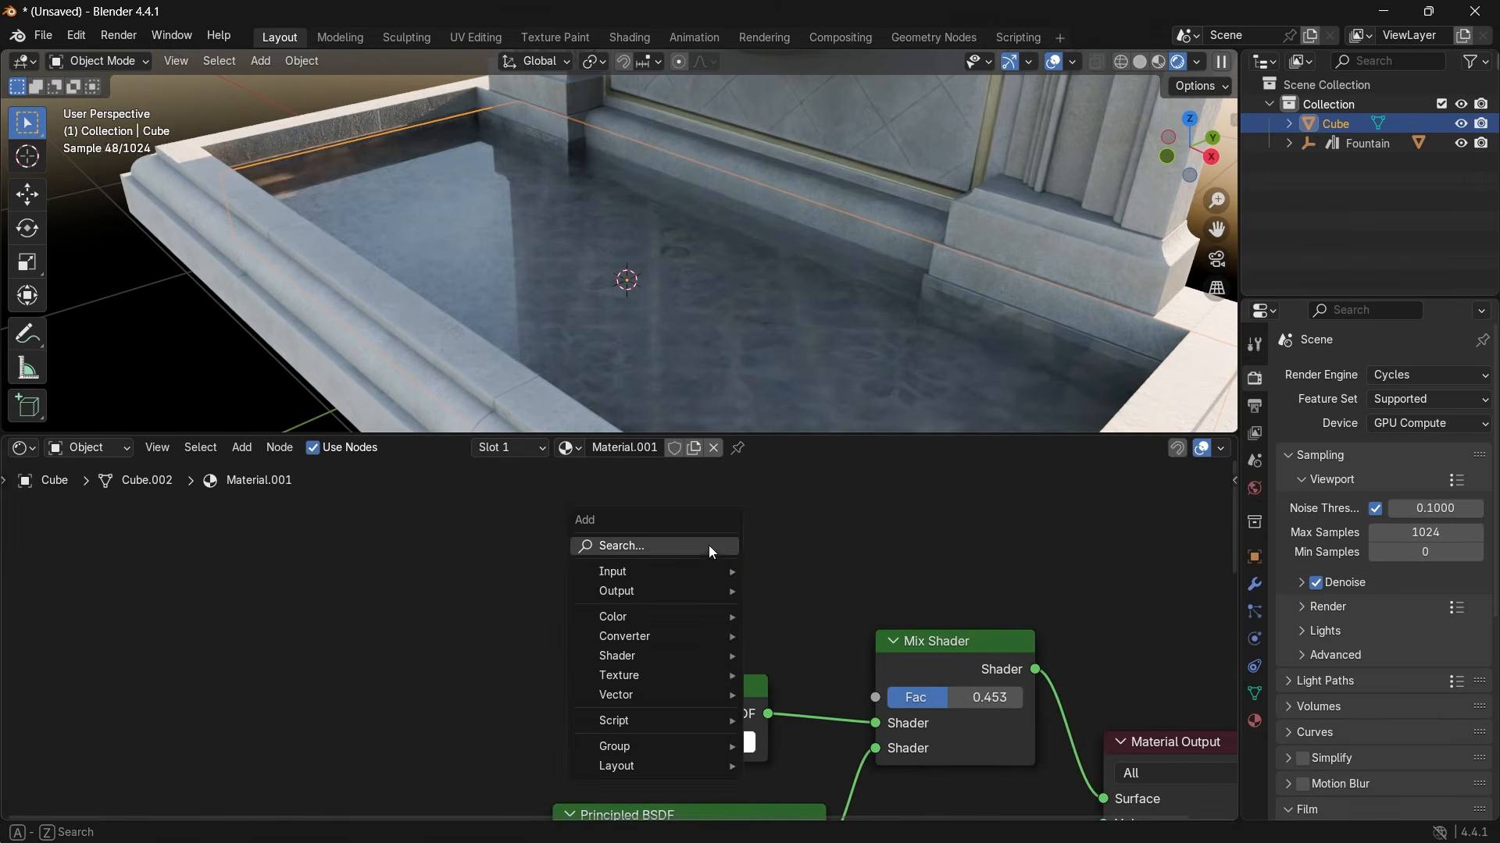
pyautogui.click(703, 542)
pyautogui.write('la')
pyautogui.press('Return')
pyautogui.click(706, 549)
pyautogui.moveTo(754, 566); pyautogui.dragTo(875, 750)
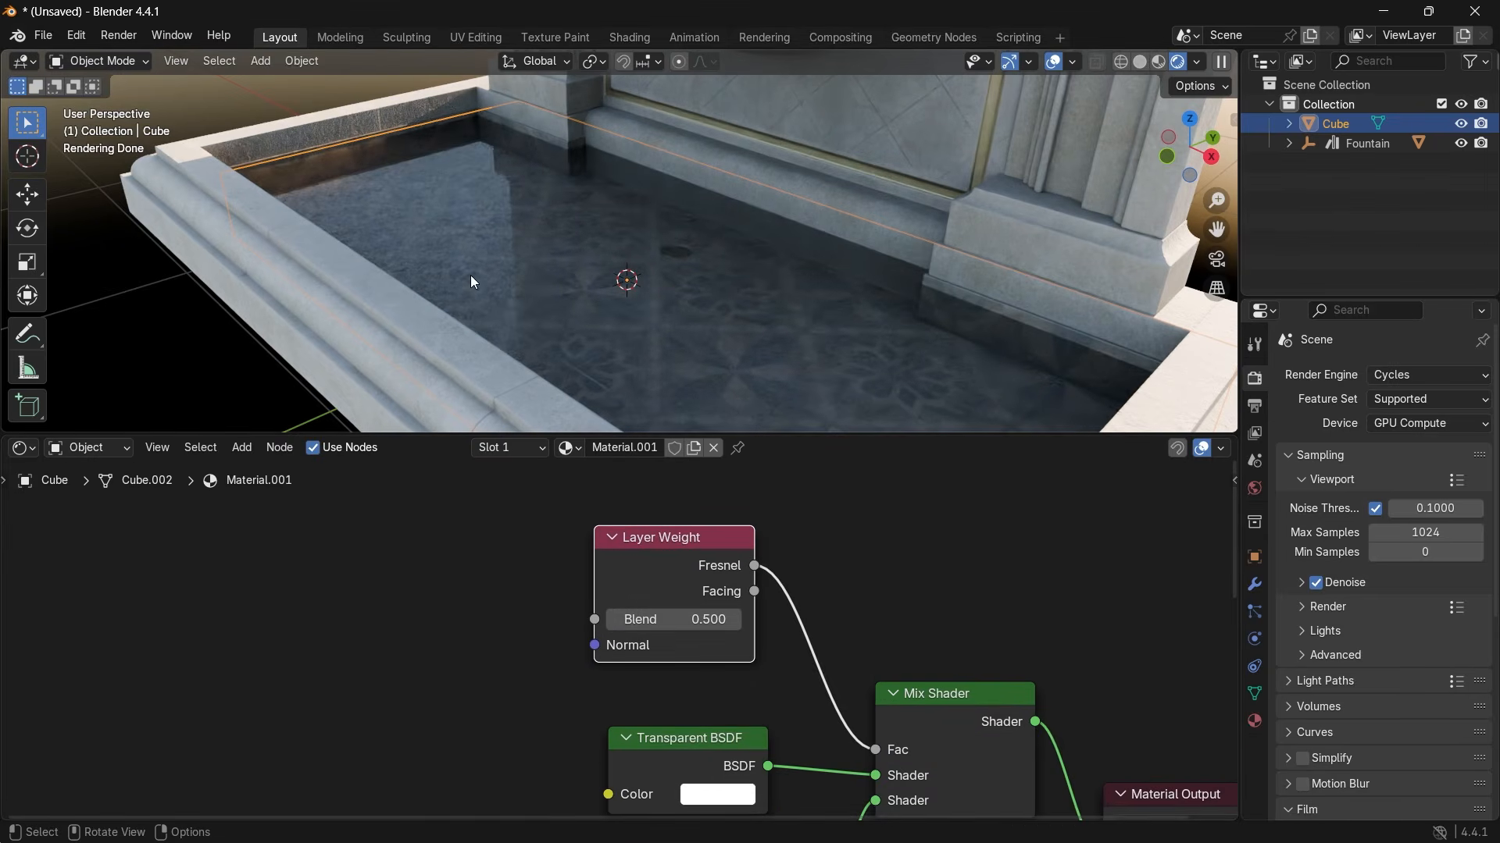
pyautogui.moveTo(754, 591); pyautogui.dragTo(874, 749)
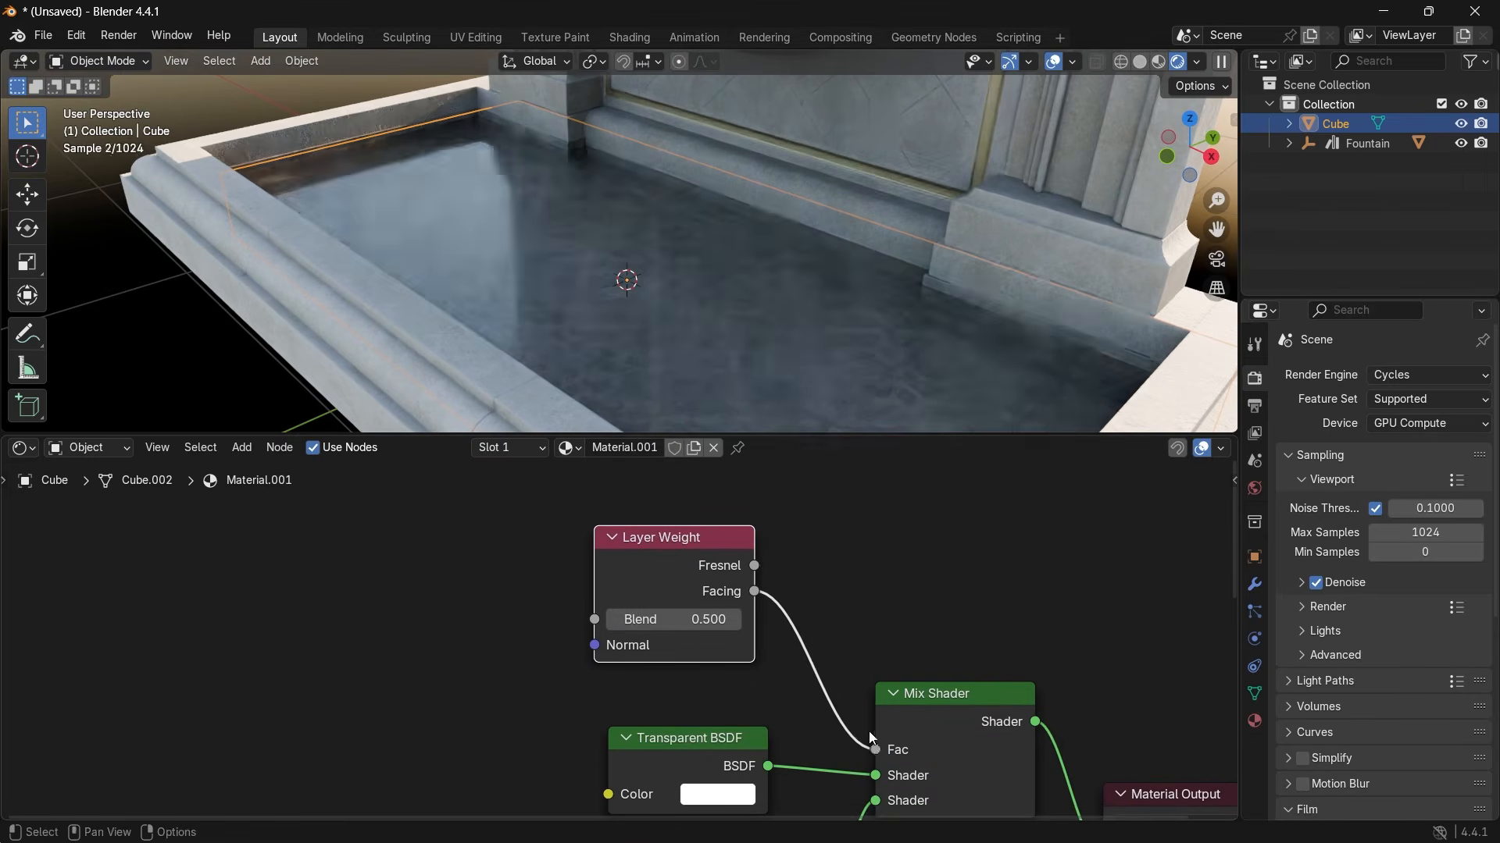
# Step: Set the Layer Weight's blend to 0.8, and mute and unmute the node to compare its effect
pyautogui.moveTo(703, 619)
pyautogui.mouseDown()
pyautogui.moveTo(771, 620)
pyautogui.moveTo(635, 619)
pyautogui.moveTo(702, 618)
pyautogui.mouseUp()
pyautogui.click(702, 621)
pyautogui.write('0.8')
pyautogui.press('Return')
pyautogui.press('m')
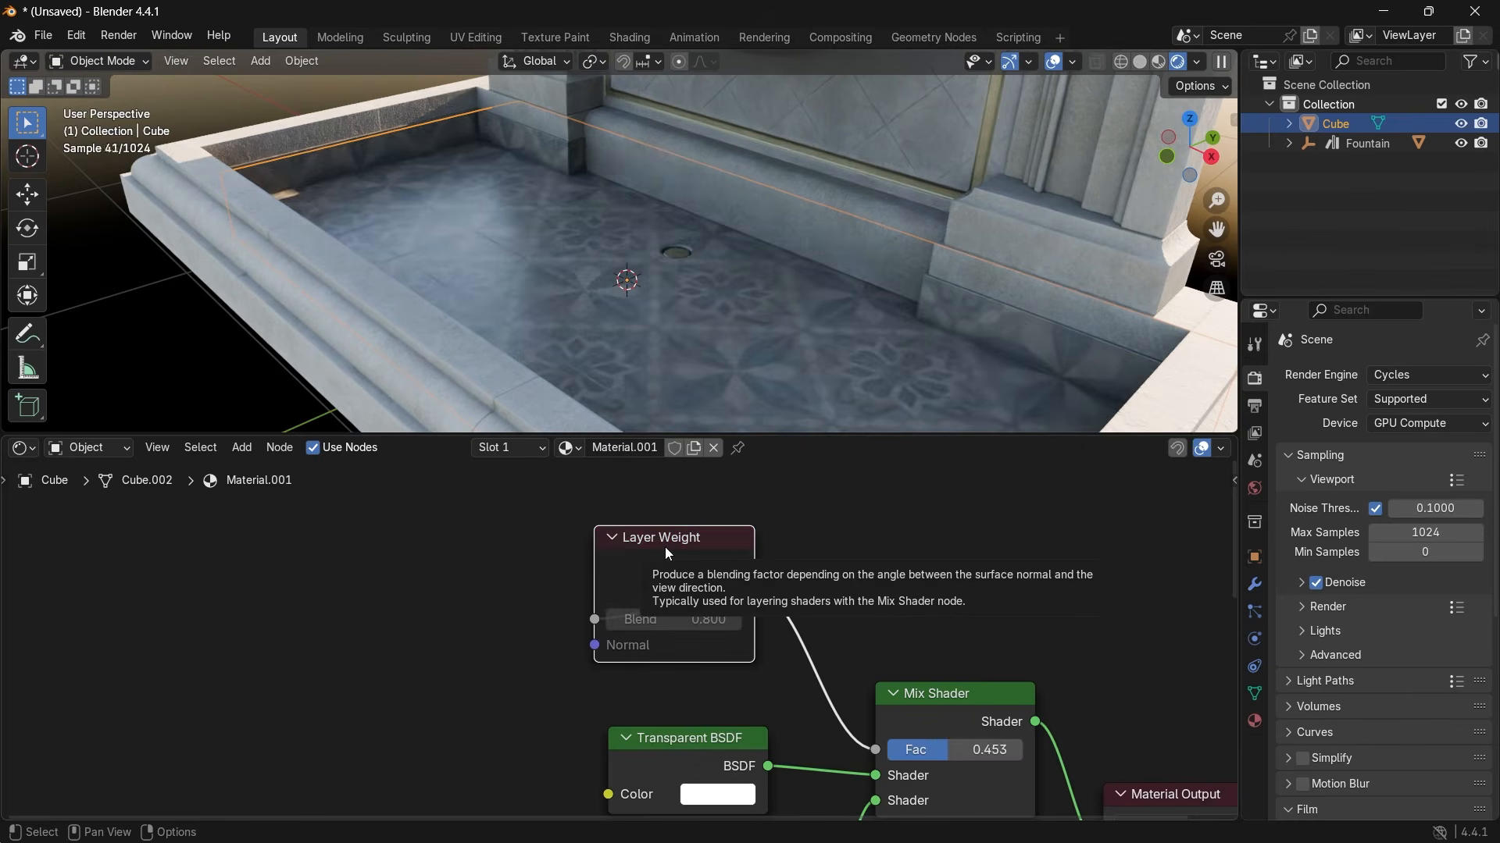
pyautogui.press('m')
# Step: Add a Bump node connected to the Principled BSDF's Normal input
pyautogui.scroll(-4, 540, 608)
pyautogui.moveTo(551, 680); pyautogui.dragTo(644, 738, button='middle')
pyautogui.scroll(5, 649, 688)
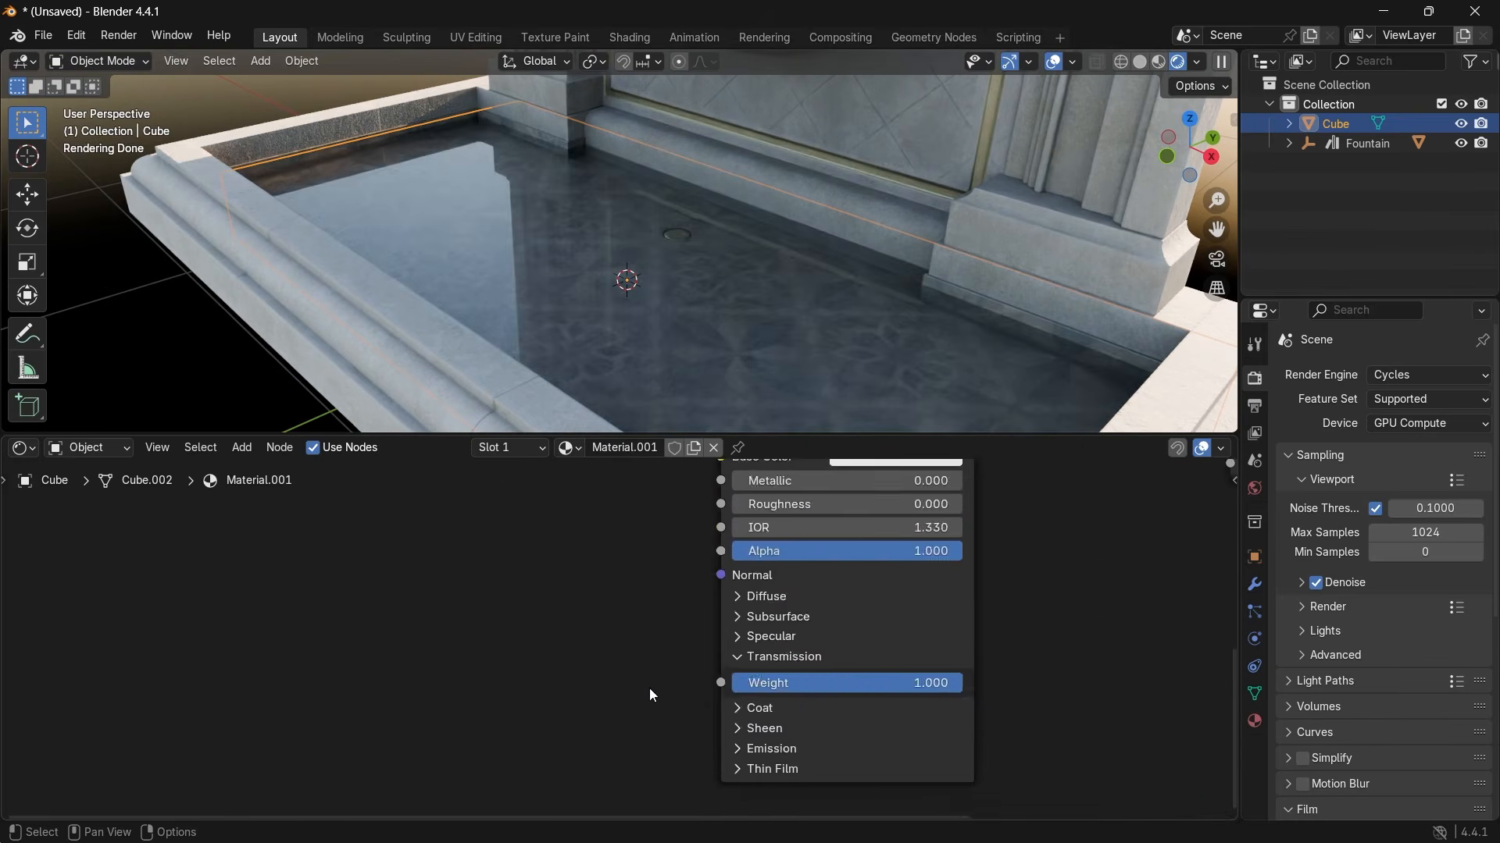
pyautogui.moveTo(697, 676); pyautogui.dragTo(673, 685, button='middle')
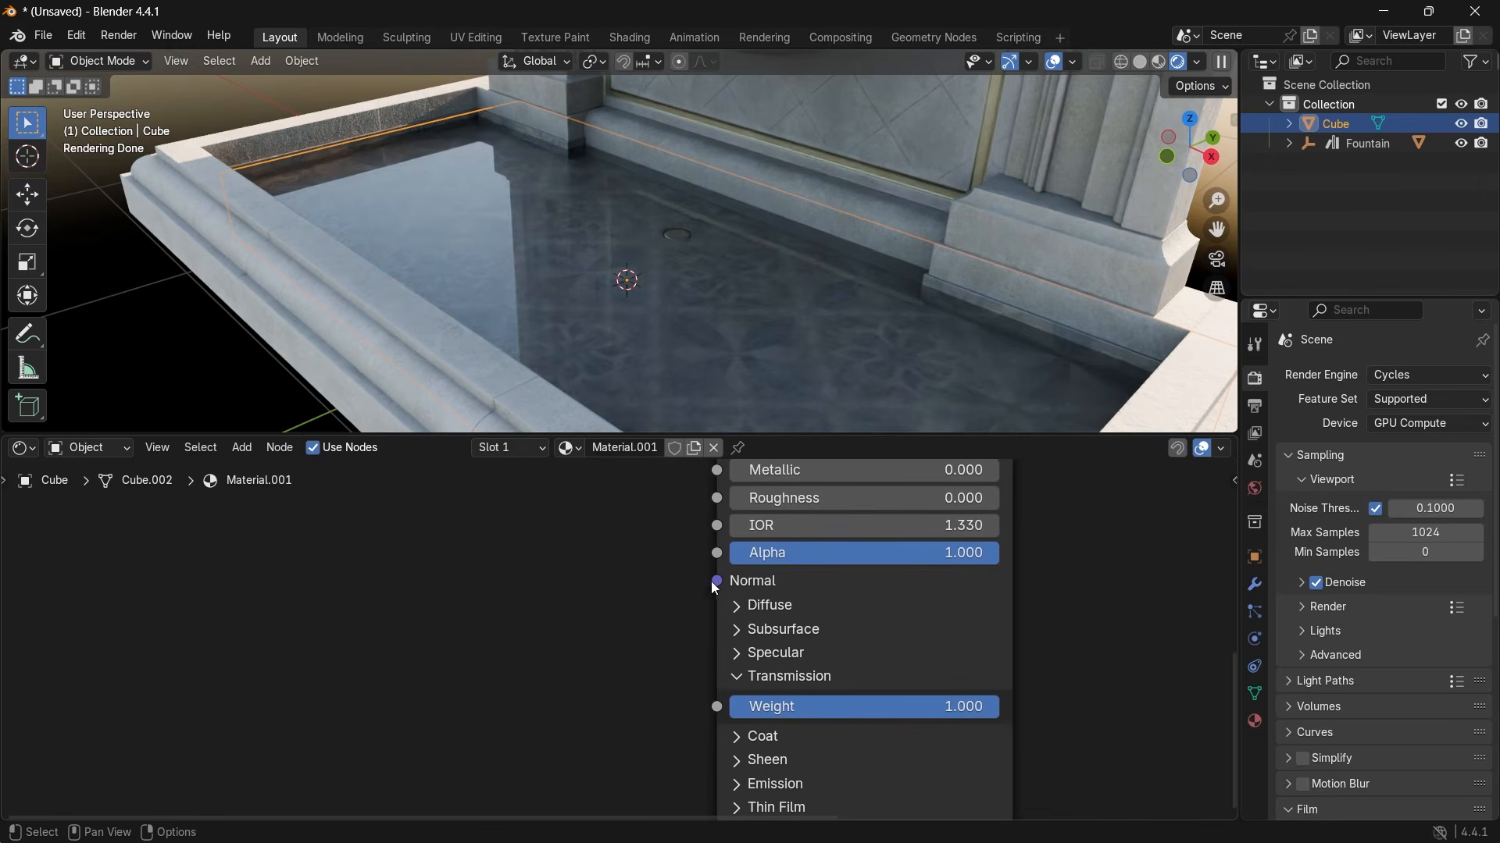
pyautogui.moveTo(718, 588); pyautogui.dragTo(621, 579)
pyautogui.write('bim')
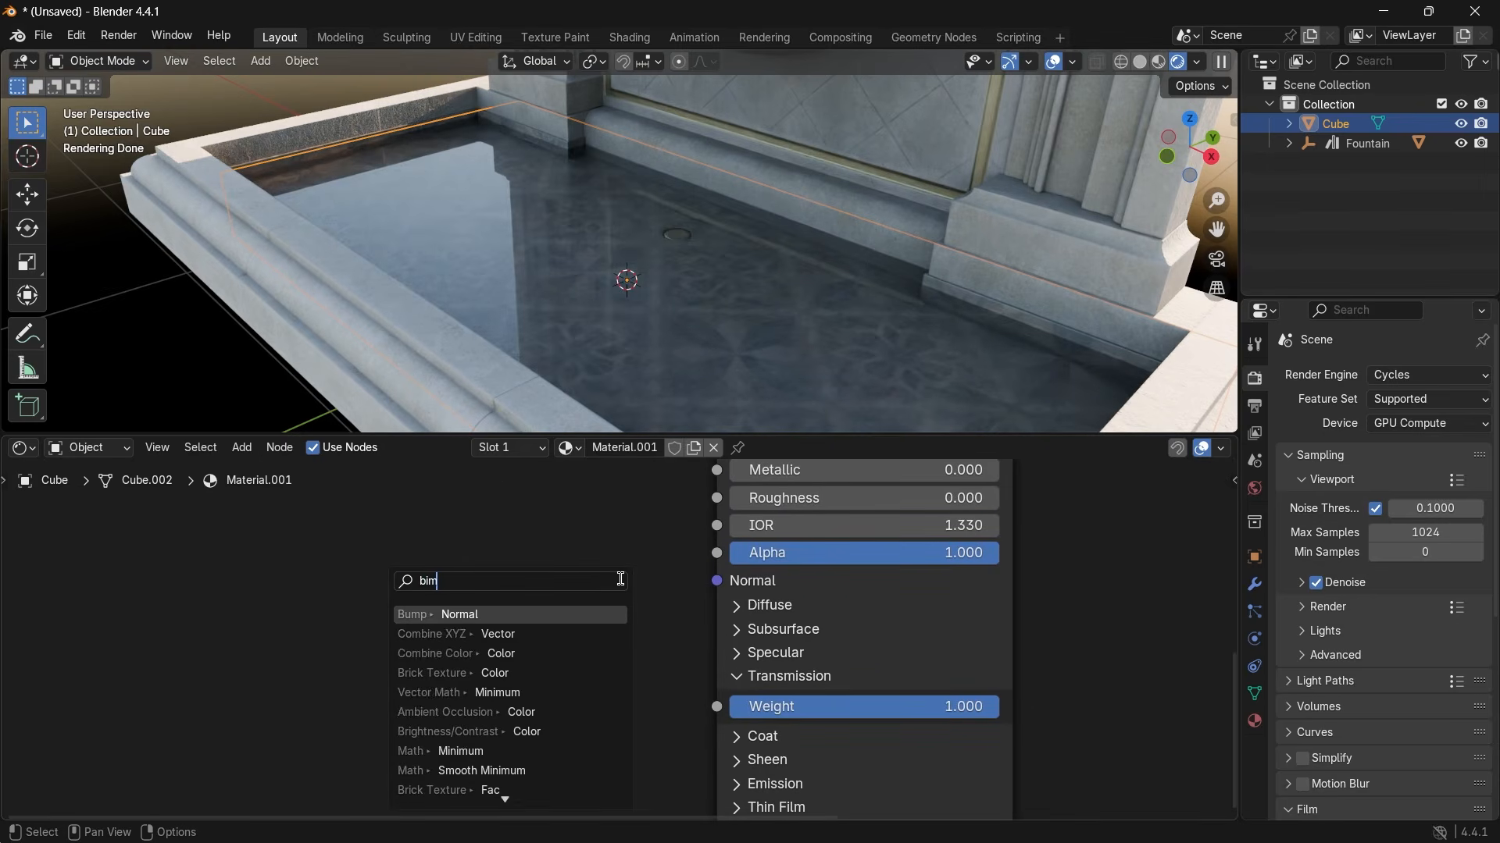
pyautogui.click(473, 610)
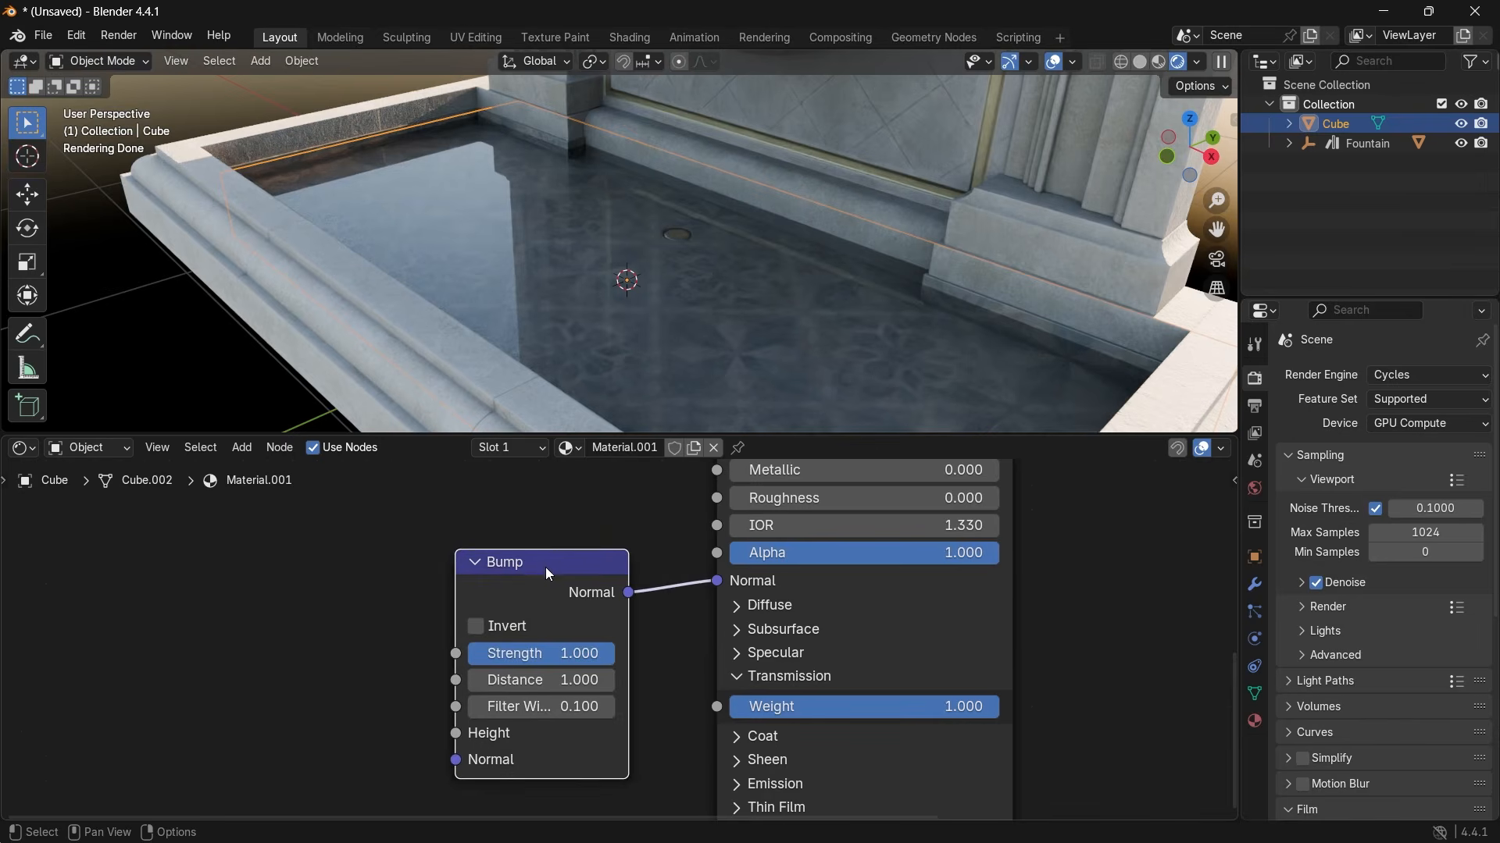
# Step: Add a Noise Texture node with its Fac output feeding the Bump node's Height input
pyautogui.moveTo(455, 733); pyautogui.dragTo(218, 617)
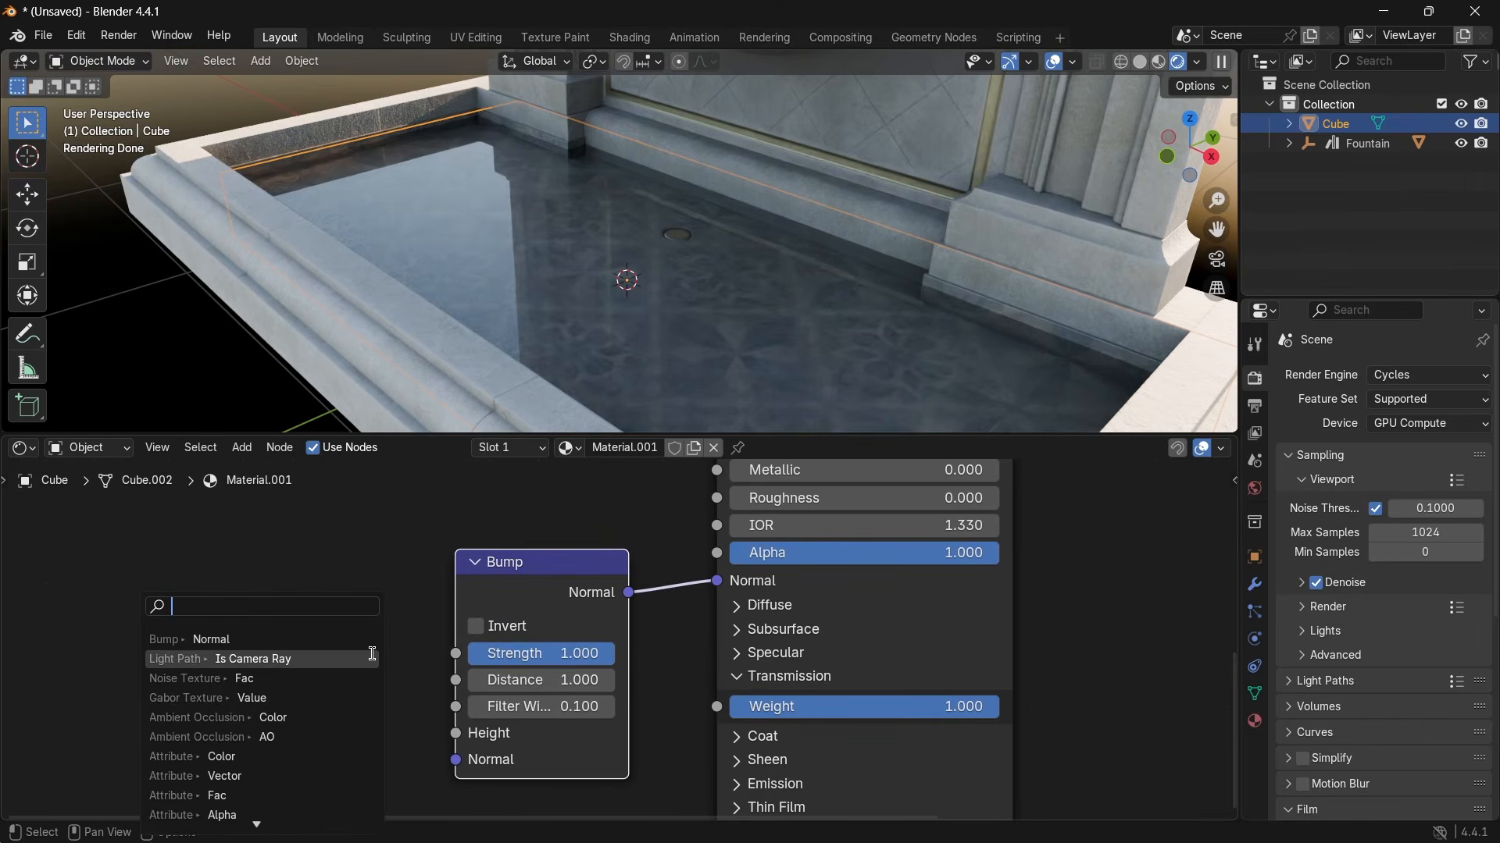
pyautogui.write('no')
pyautogui.press('Return')
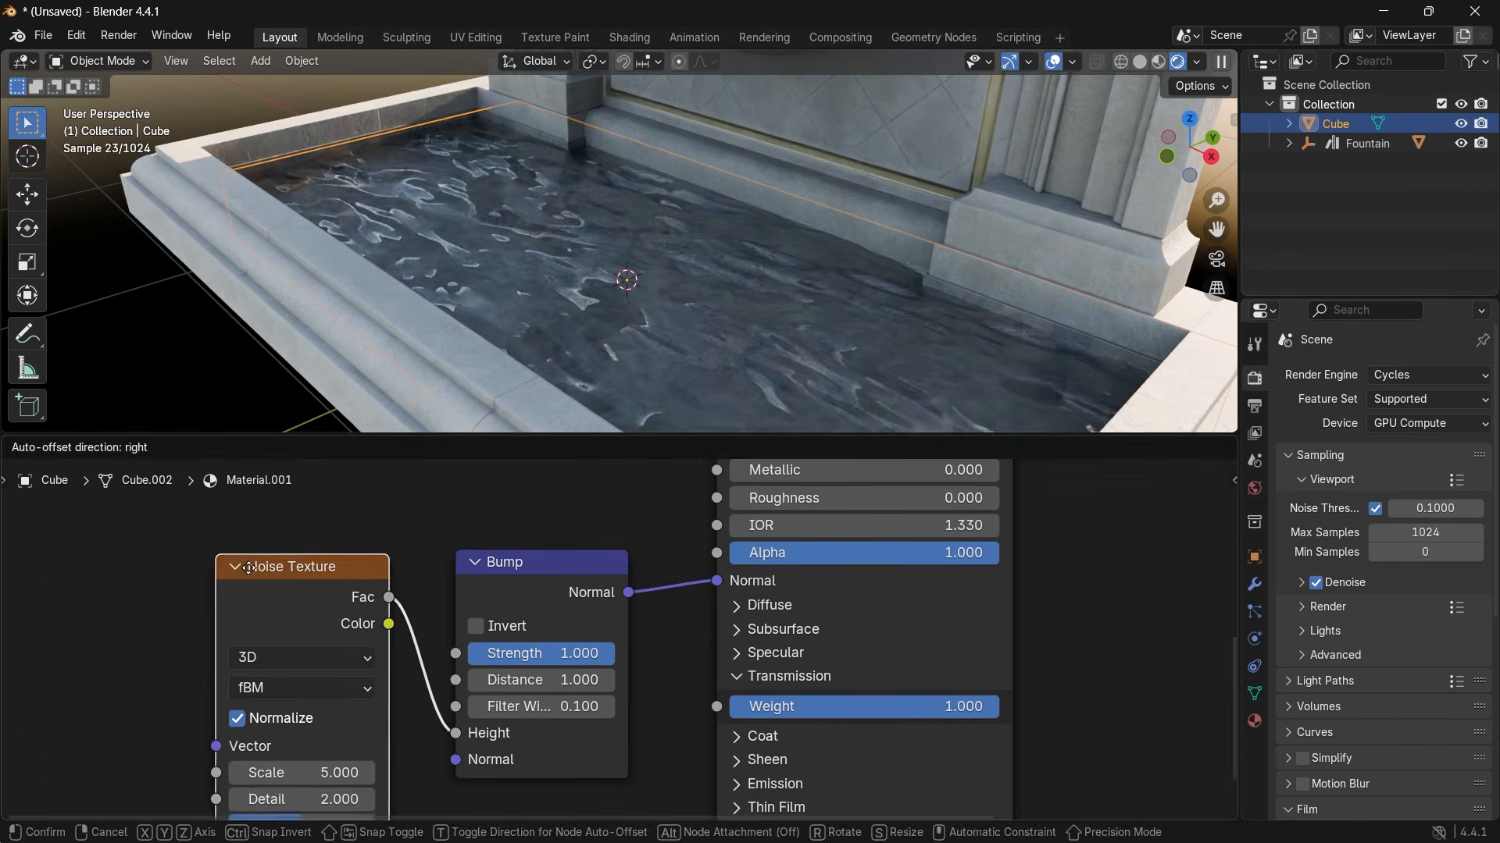
pyautogui.click(252, 565)
# Step: Set the Noise Texture's scale to 128.2 and the Bump strength to 0.227
pyautogui.moveTo(313, 746); pyautogui.dragTo(415, 639, button='middle')
pyautogui.moveTo(407, 663); pyautogui.dragTo(1030, 663)
pyautogui.moveTo(699, 546); pyautogui.dragTo(606, 547)
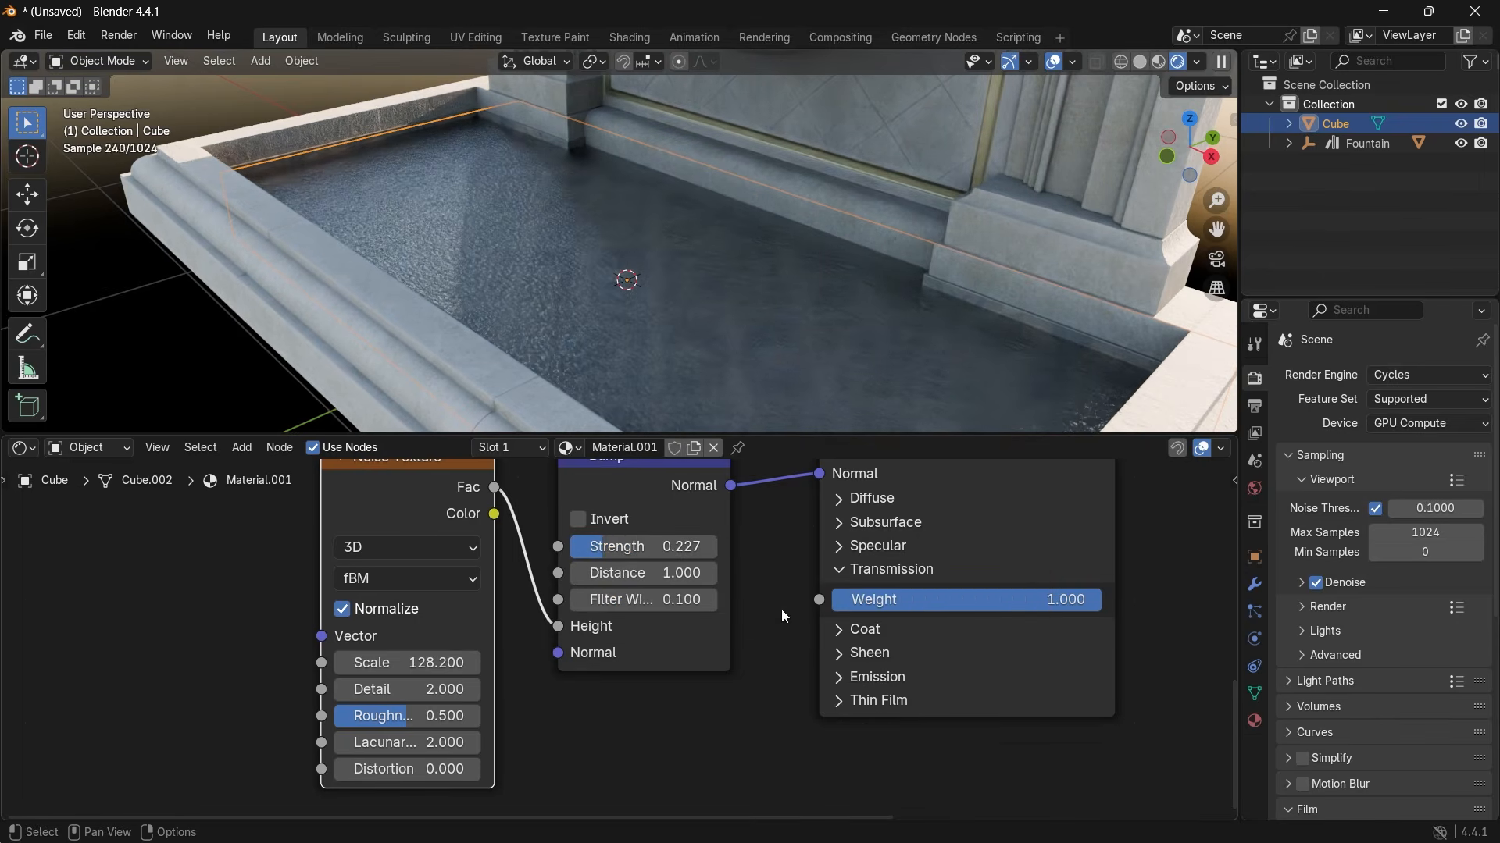
# Step: Set the Layer Weight's blend to 0.410 and check the water surface up close
pyautogui.moveTo(752, 533); pyautogui.dragTo(672, 728, button='middle')
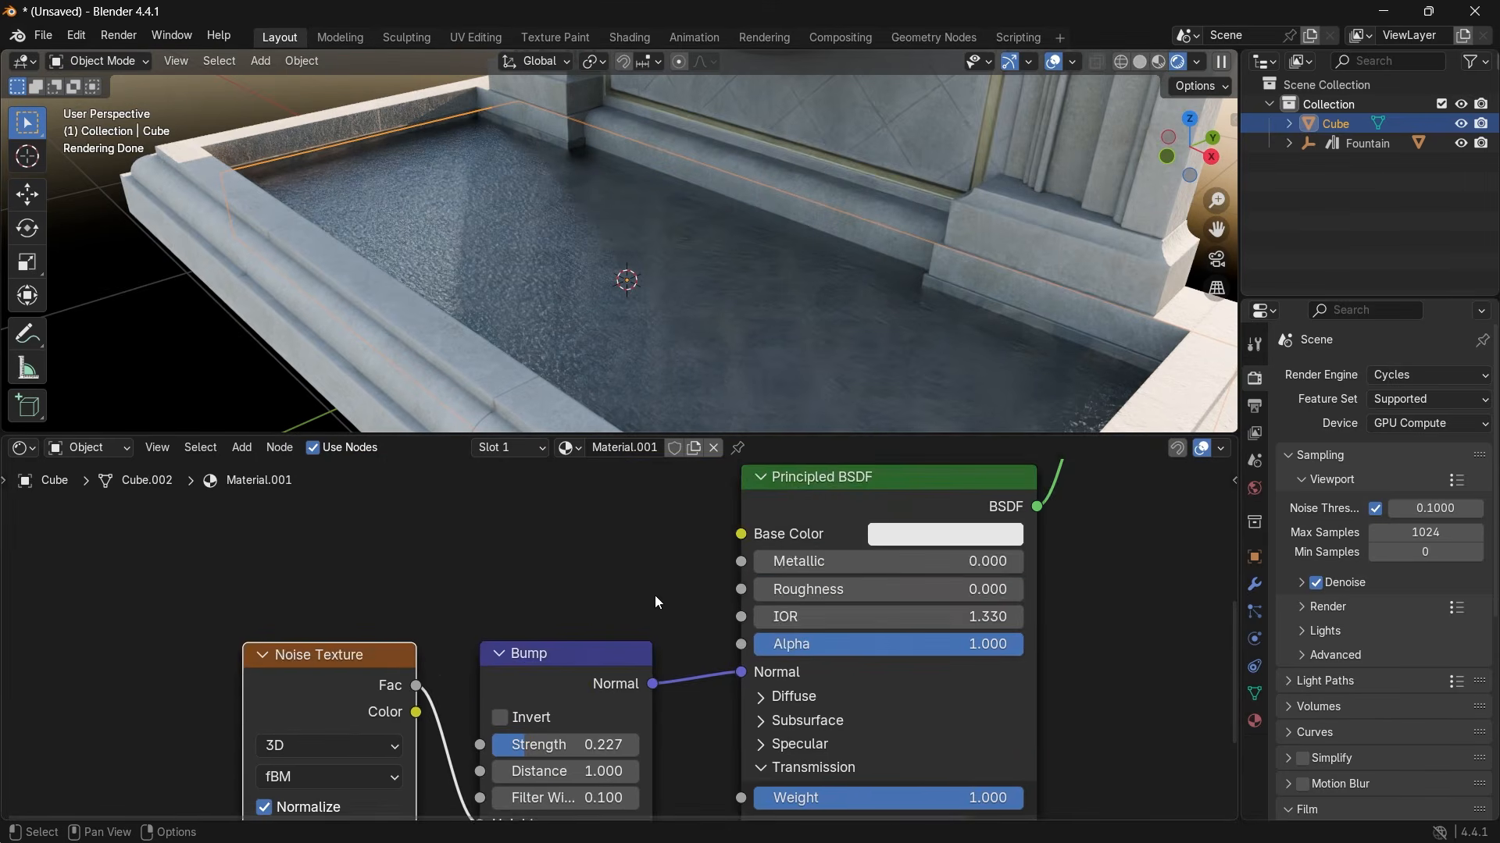
pyautogui.scroll(-4, 655, 609)
pyautogui.moveTo(855, 525); pyautogui.dragTo(795, 722, button='middle')
pyautogui.moveTo(751, 529)
pyautogui.mouseDown()
pyautogui.moveTo(773, 529)
pyautogui.moveTo(744, 529)
pyautogui.mouseUp()
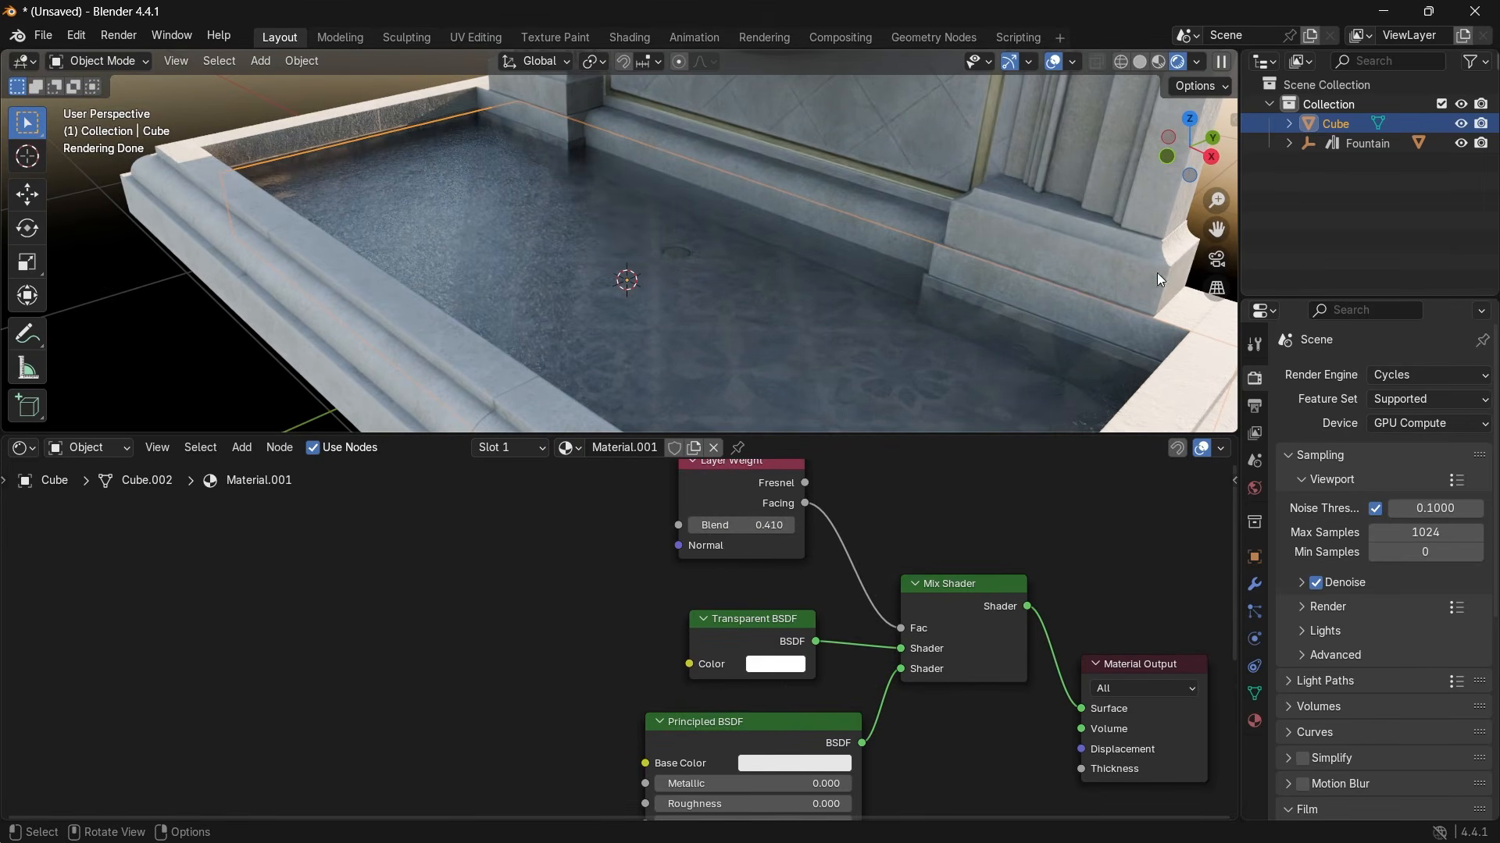
pyautogui.moveTo(1212, 204); pyautogui.dragTo(1184, 213)
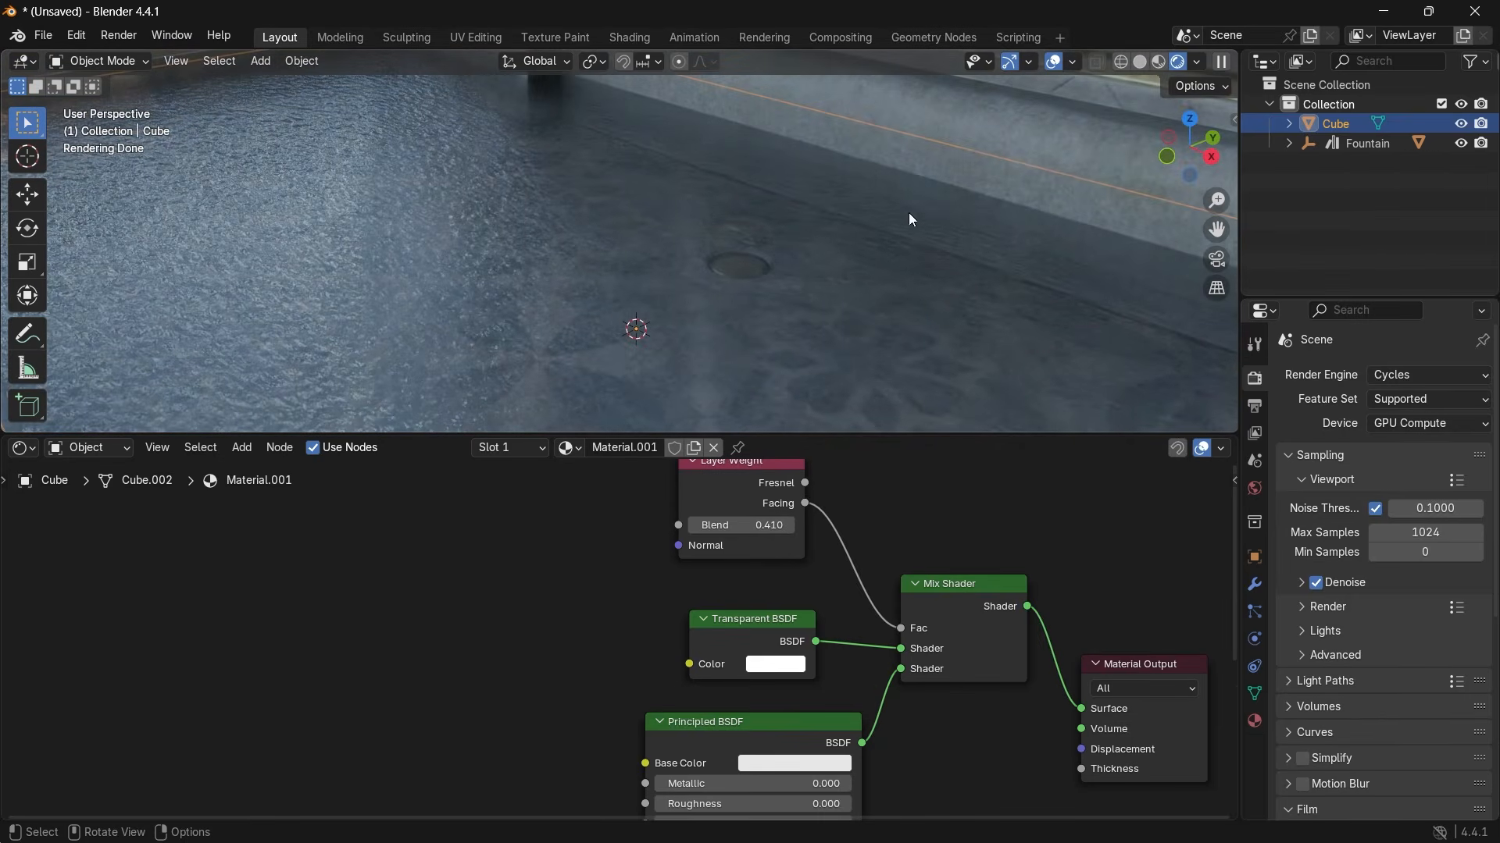
# Step: Add a Displace modifier to the water cube
pyautogui.click(1260, 585)
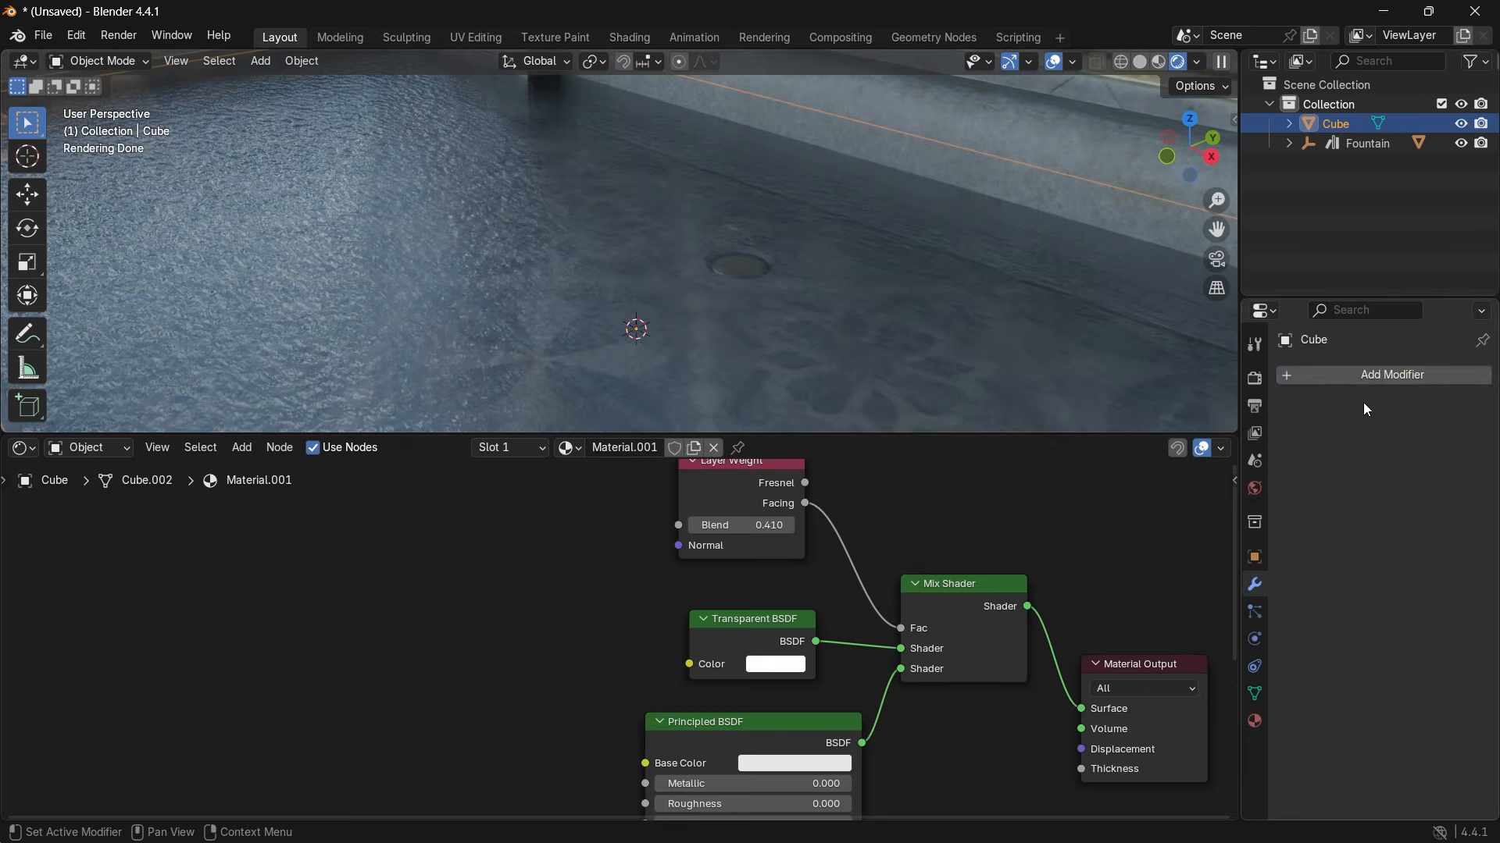
pyautogui.click(1371, 368)
pyautogui.moveTo(1296, 457)
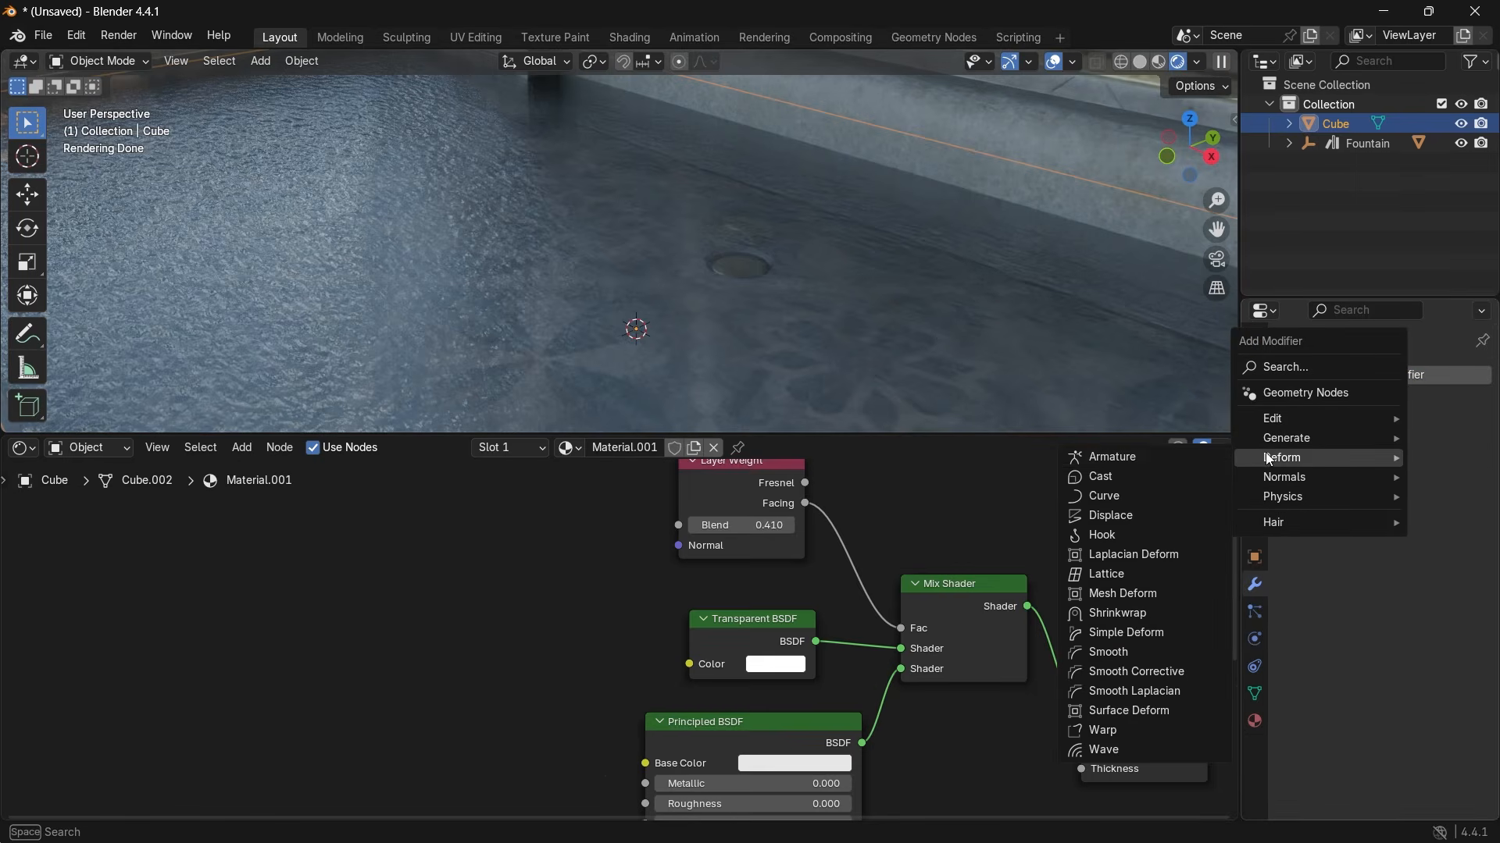
pyautogui.click(1119, 519)
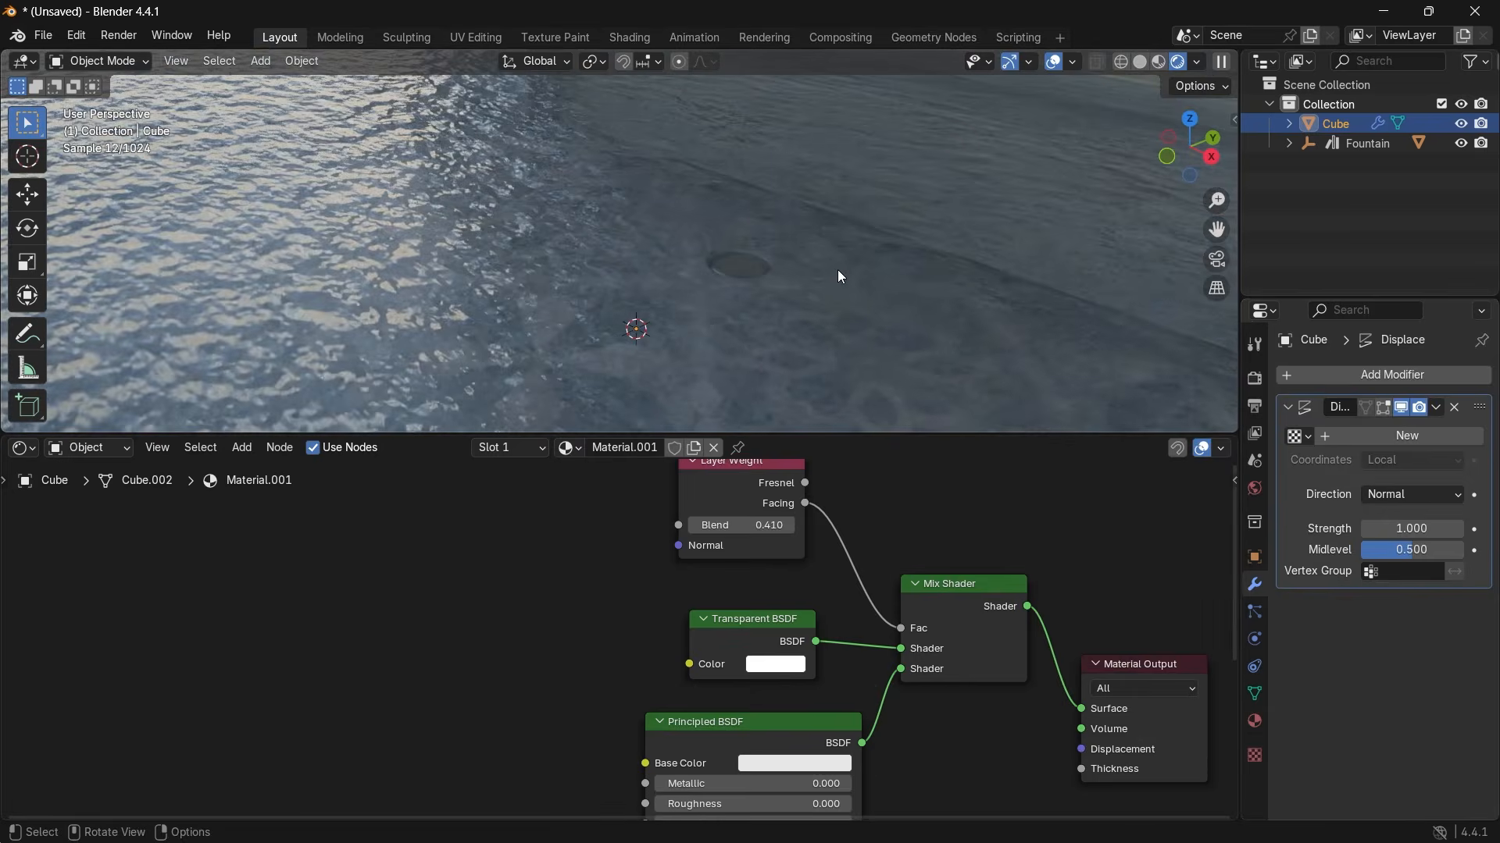
pyautogui.scroll(-5, 1208, 231)
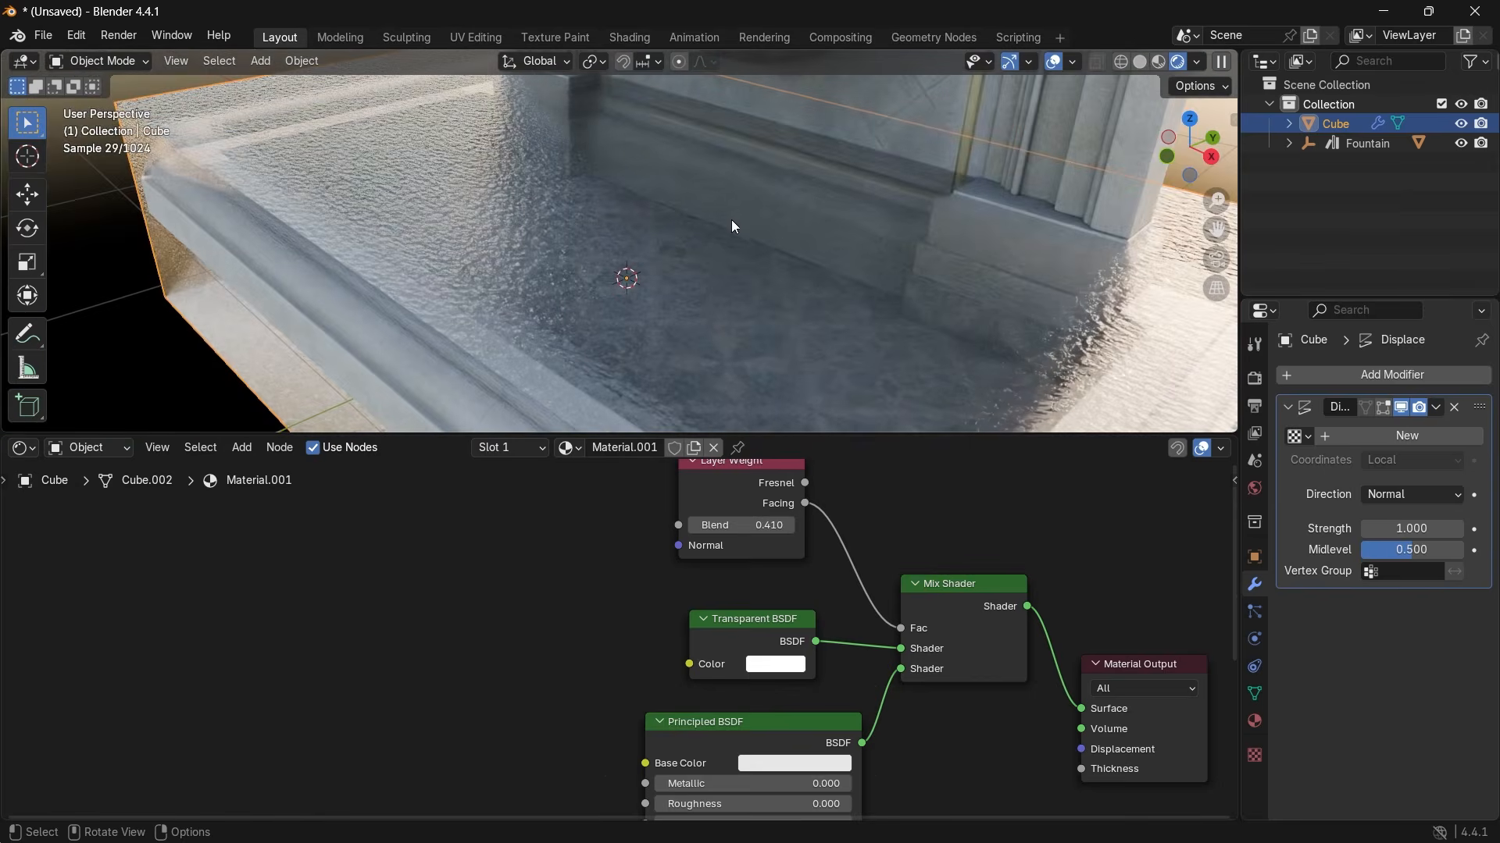
# Step: Add a Simple Subdivision Surface modifier above the Displace modifier, with 6 viewport levels
pyautogui.click(1391, 376)
pyautogui.moveTo(1346, 357)
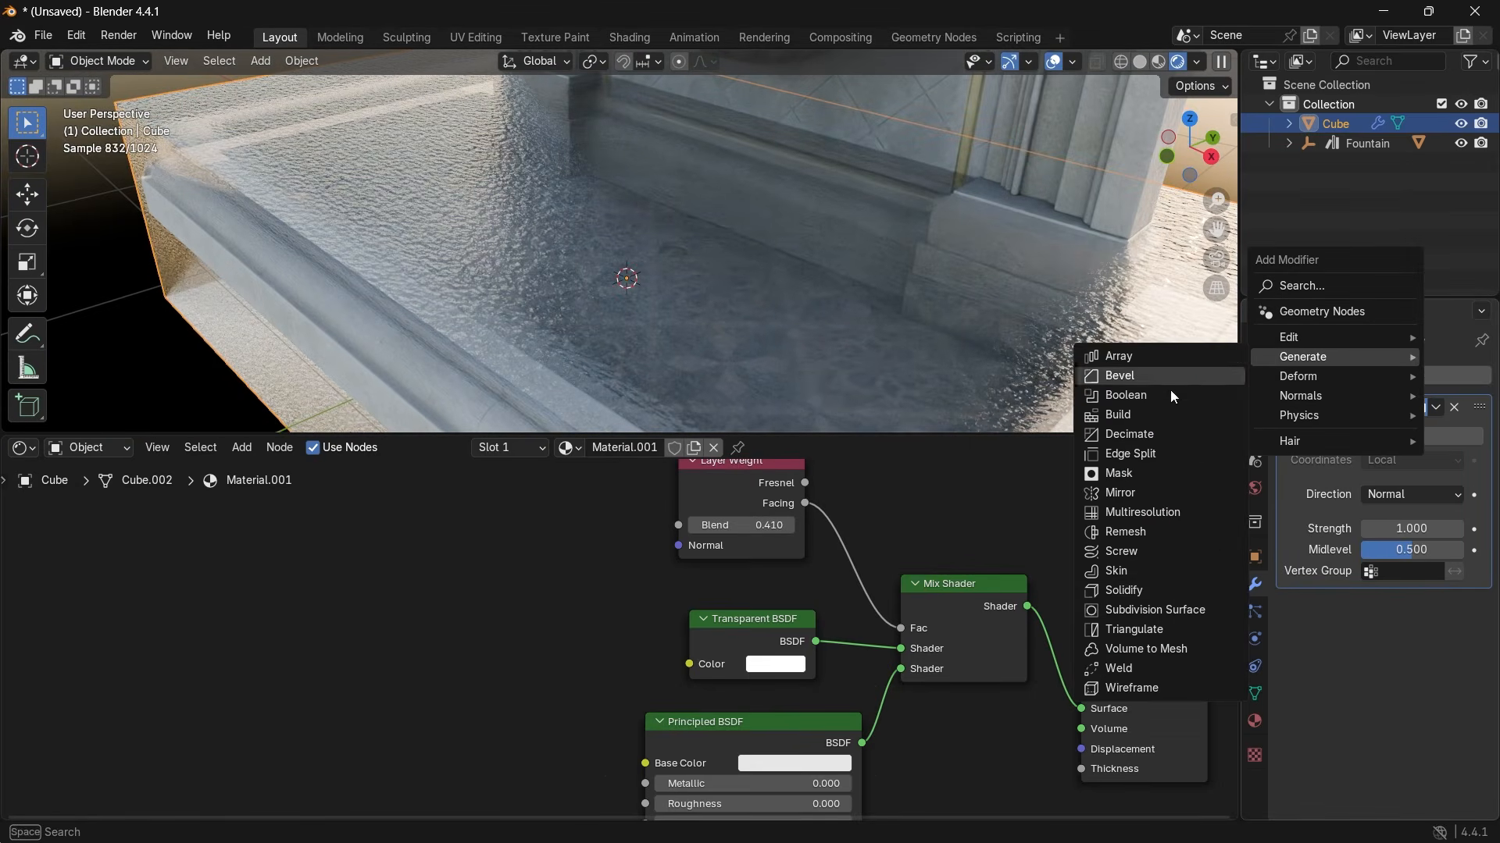
pyautogui.click(1153, 610)
pyautogui.click(1468, 623)
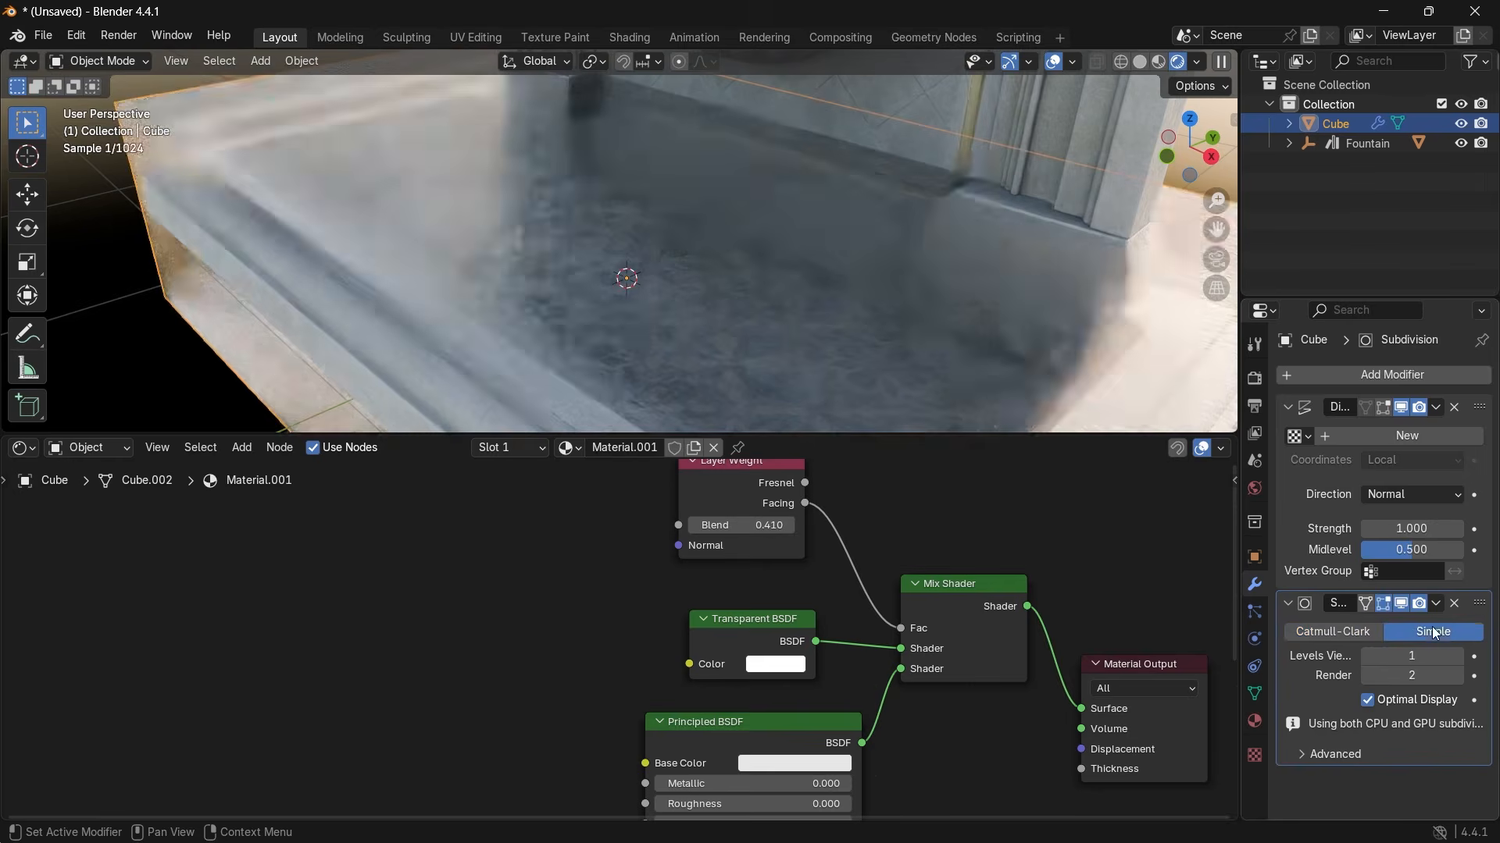
pyautogui.moveTo(1486, 599); pyautogui.dragTo(1490, 457)
pyautogui.click(1459, 457)
# Step: Create a new texture for the Displace modifier and set its type to Clouds
pyautogui.click(1407, 592)
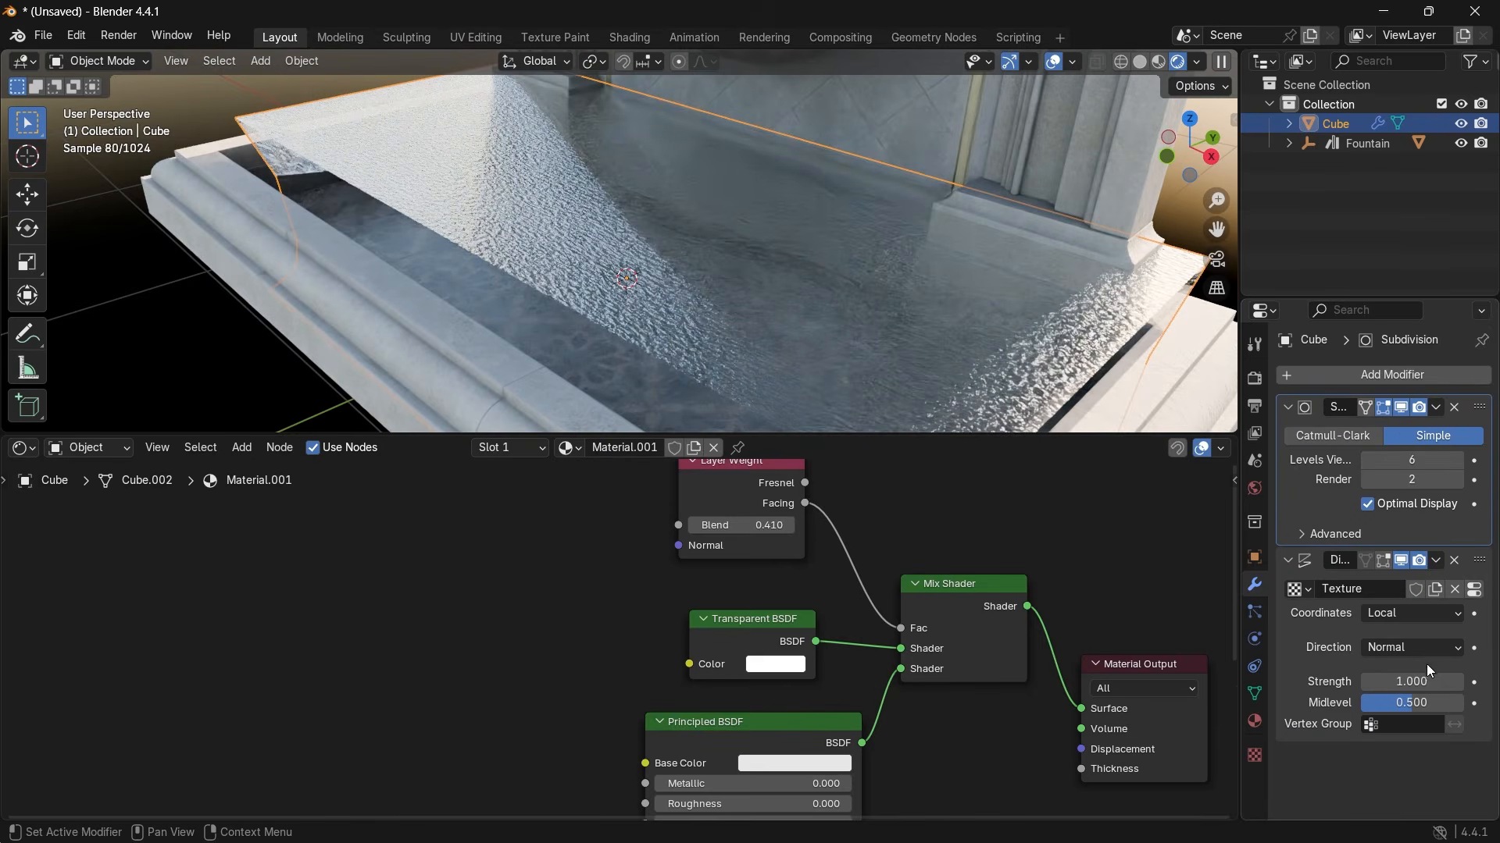
pyautogui.click(1476, 592)
pyautogui.click(1398, 434)
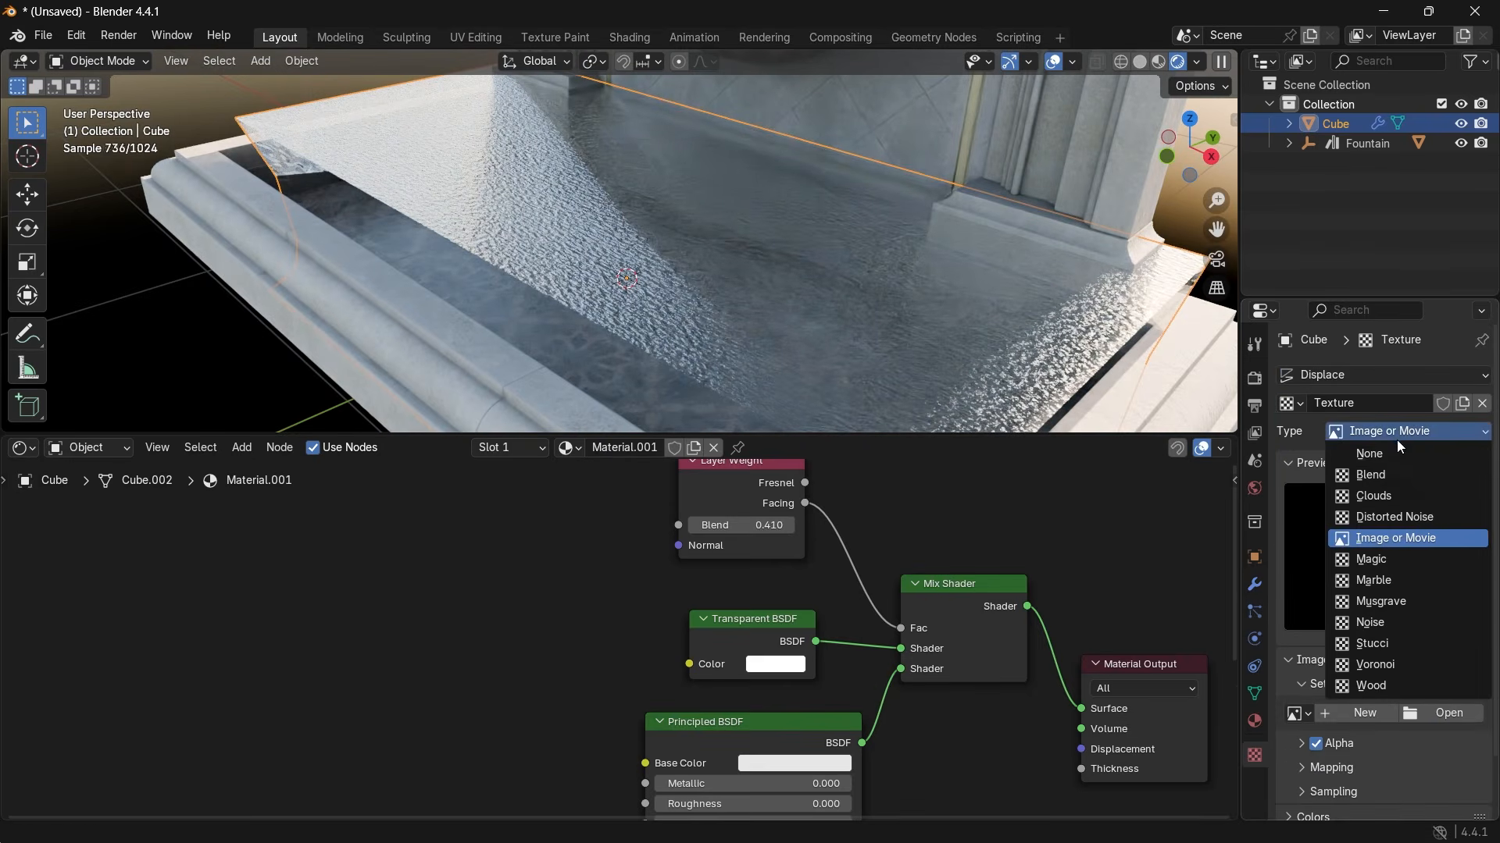
pyautogui.click(1385, 494)
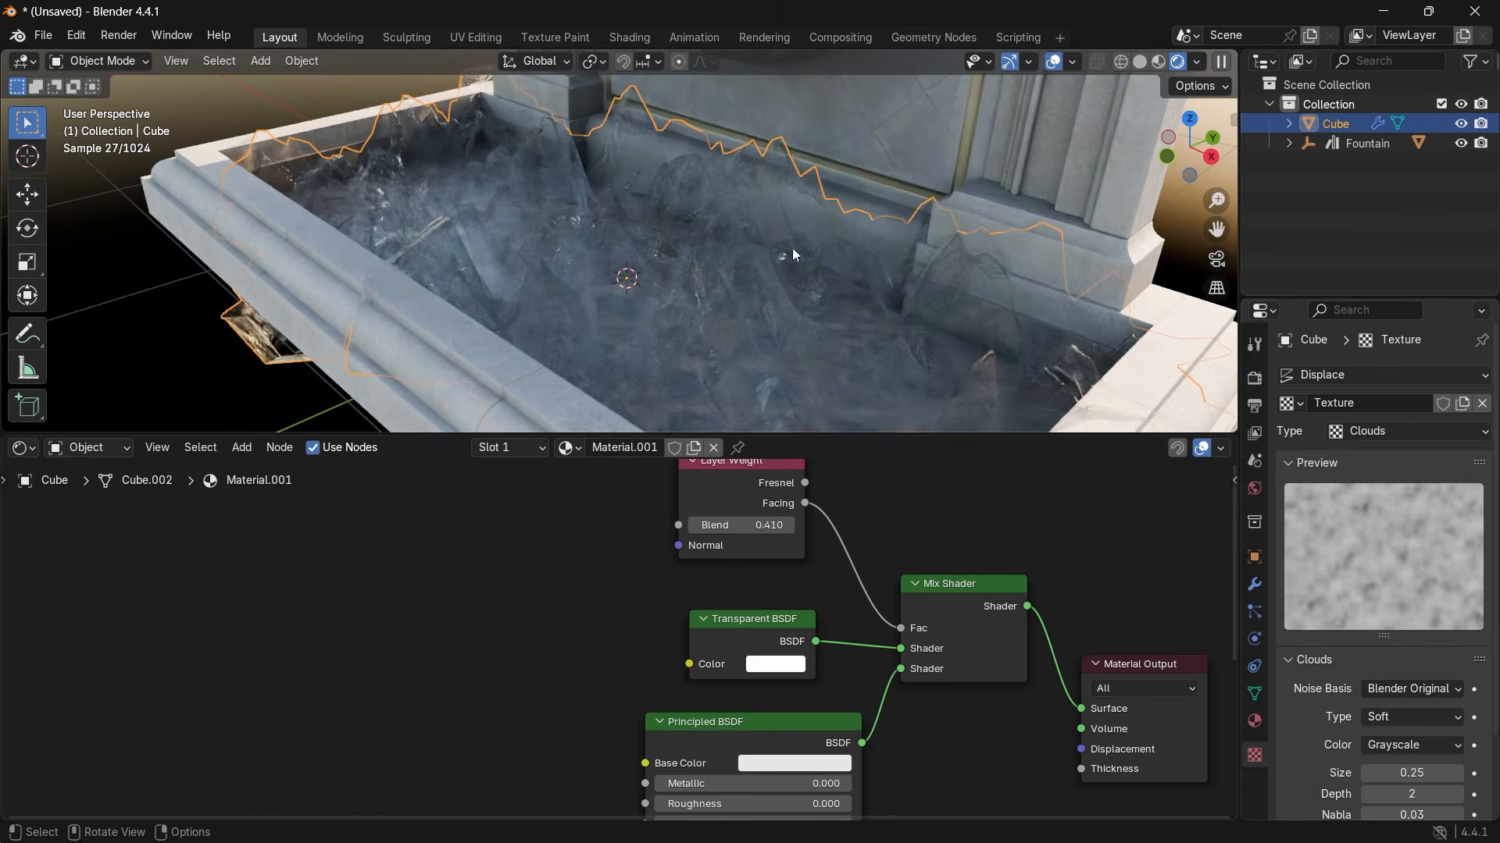
# Step: Set the Clouds texture's size to 0.23 and the Displace modifier's strength to 0.020
pyautogui.scroll(-3, 1353, 659)
pyautogui.moveTo(1369, 682); pyautogui.dragTo(1352, 683)
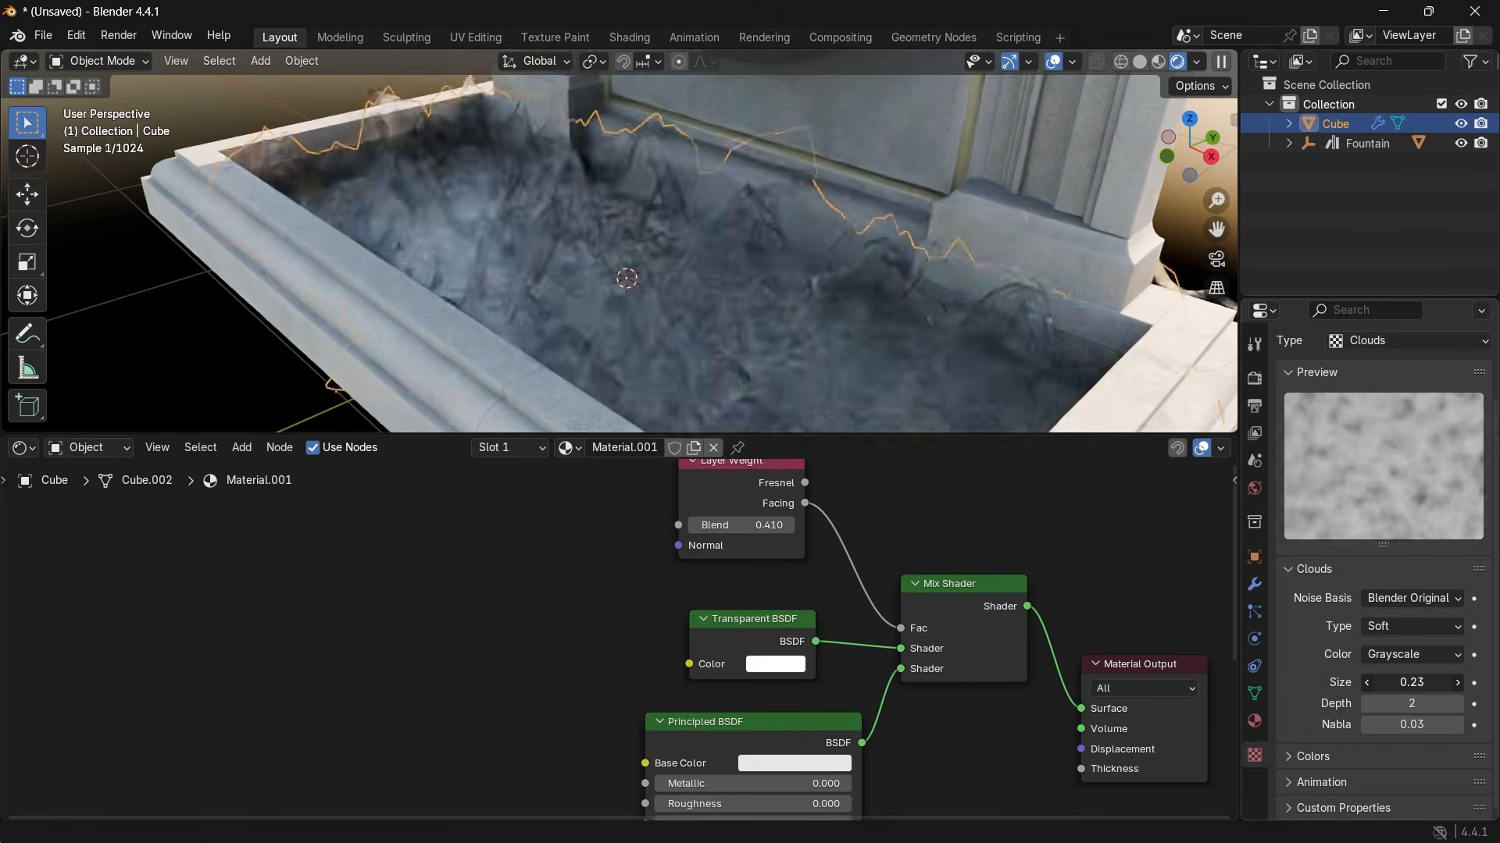
pyautogui.click(1256, 587)
pyautogui.moveTo(1411, 682); pyautogui.dragTo(1378, 682)
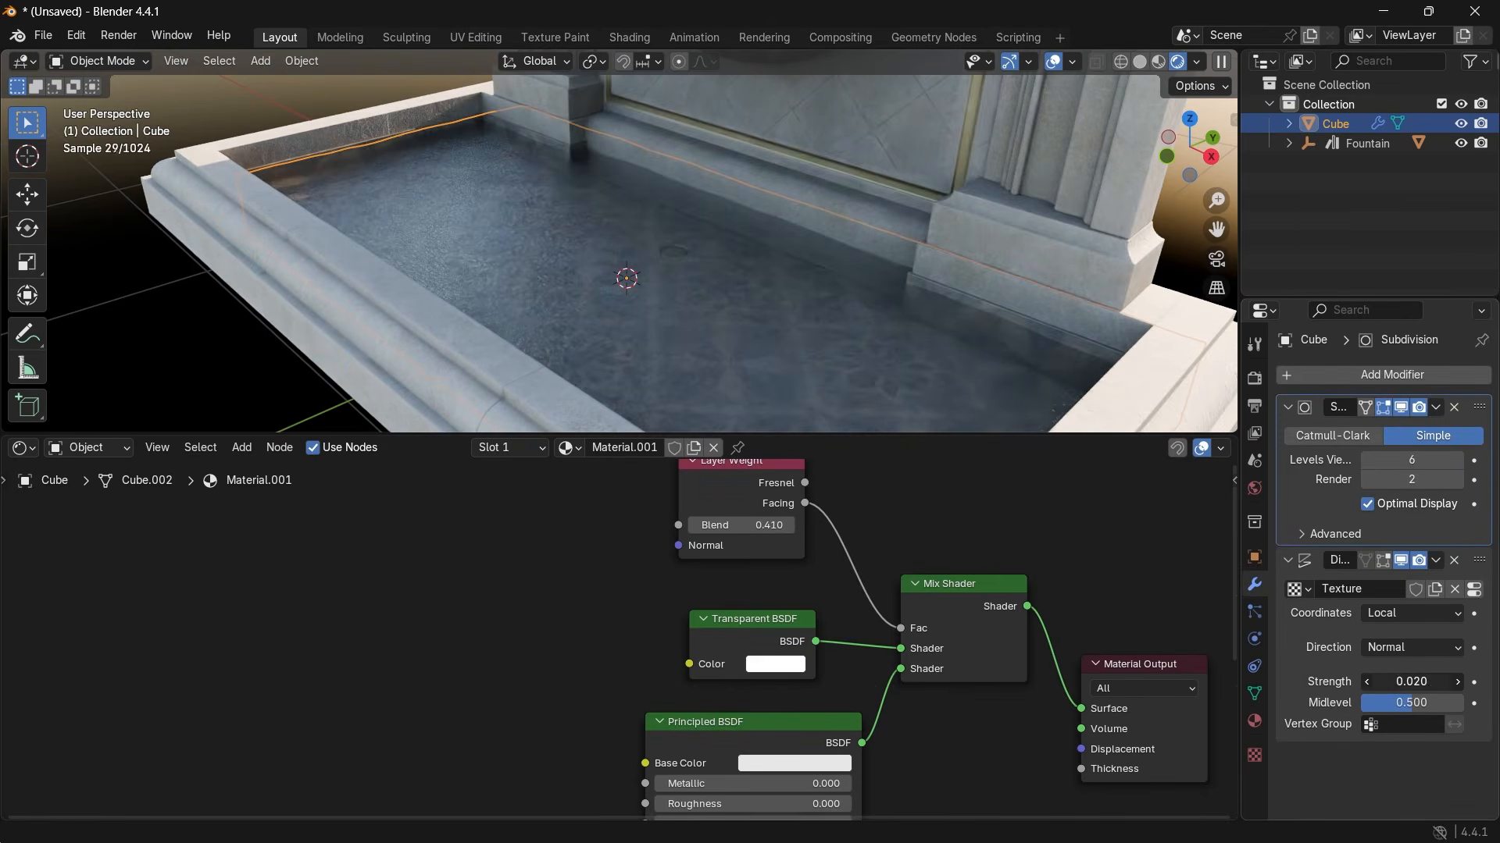
# Step: Raise the Displace modifier's strength to 0.070 for stronger waves on the water surface
pyautogui.press('Return')
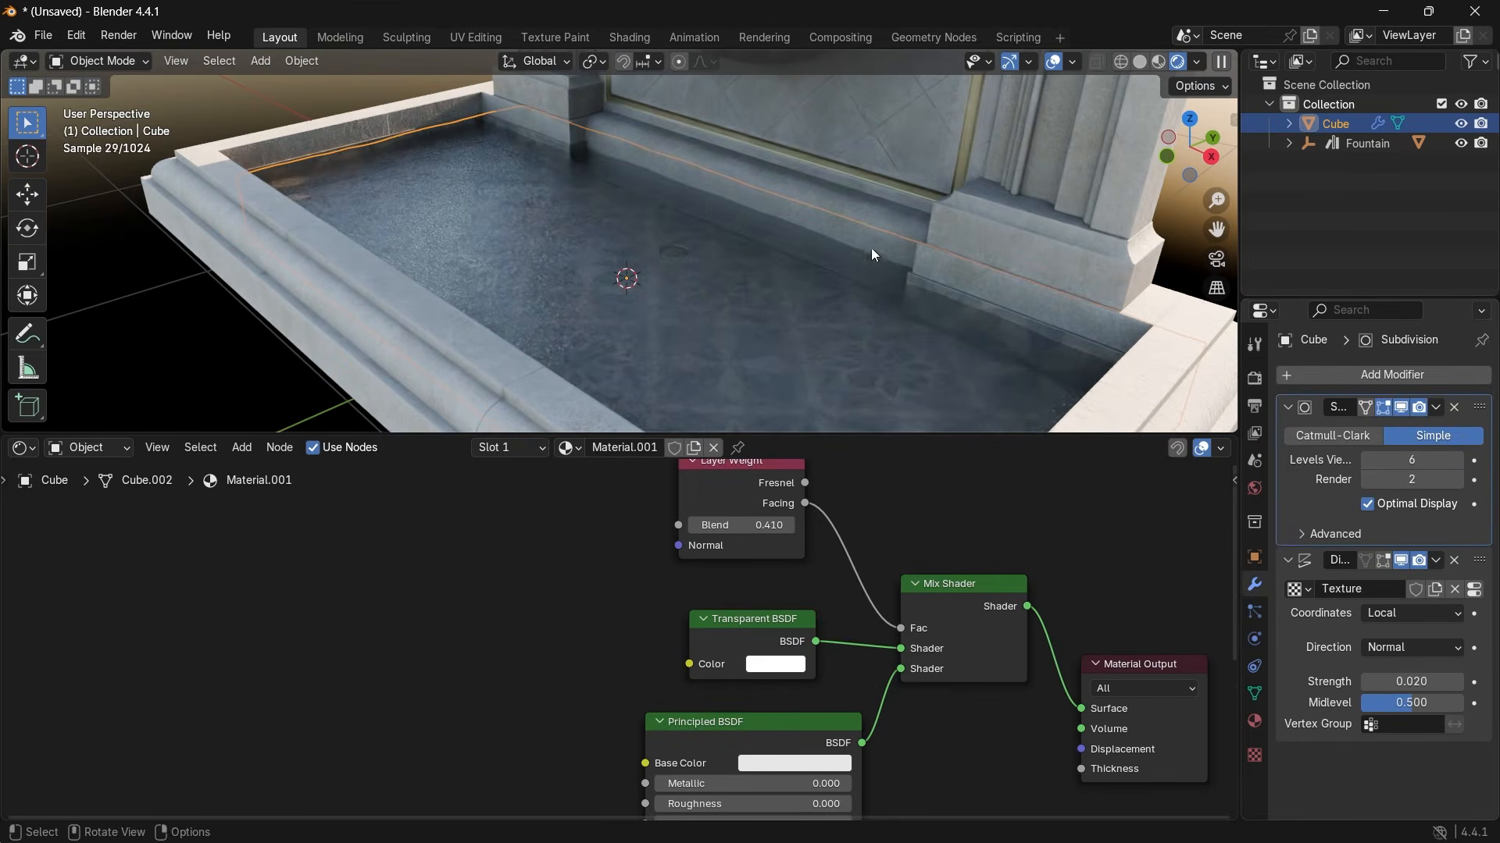
pyautogui.scroll(5, 1038, 287)
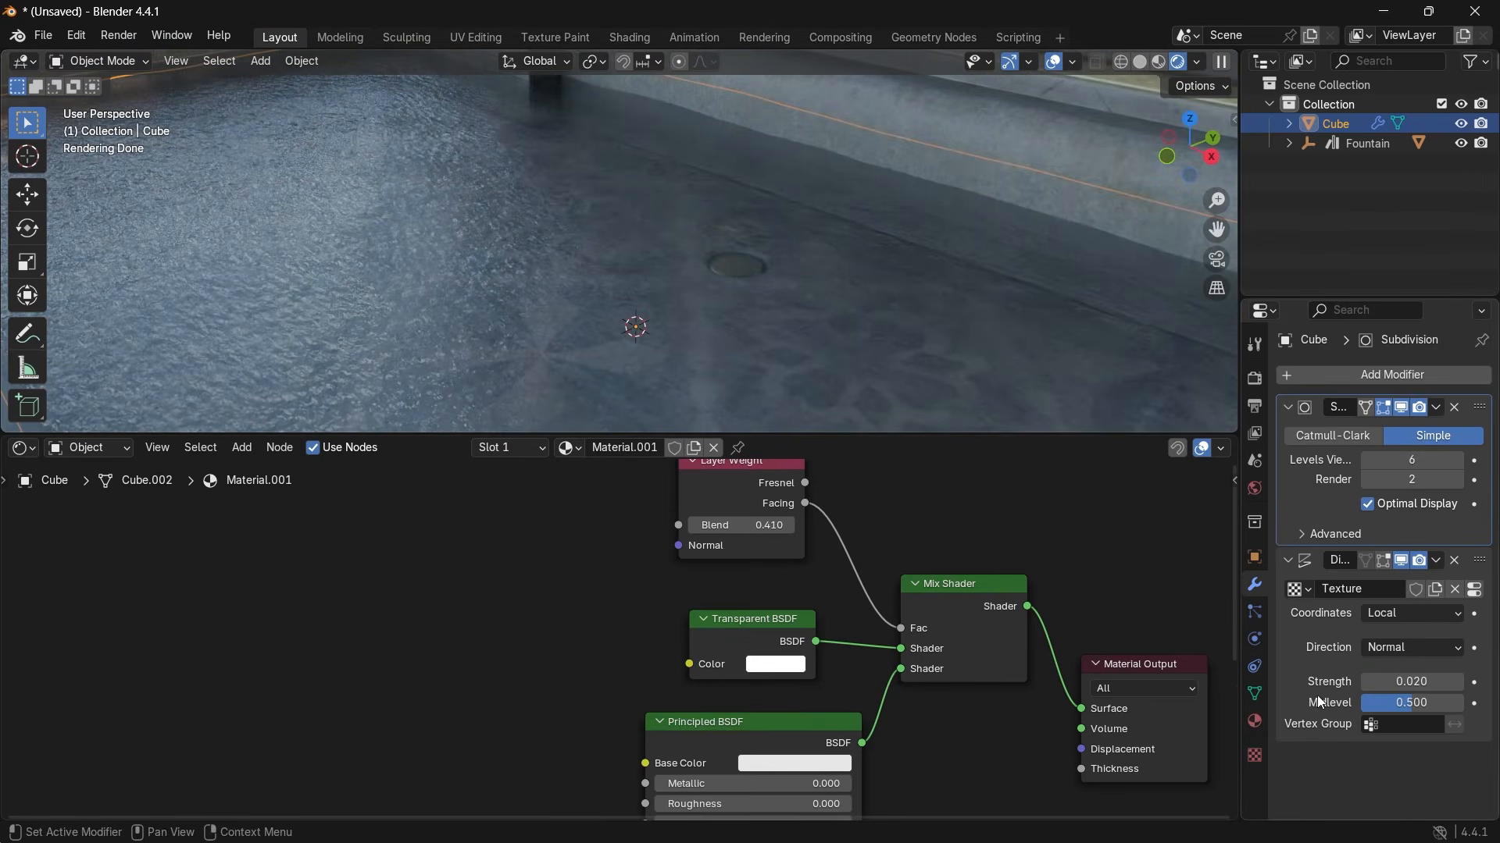
pyautogui.moveTo(1411, 682); pyautogui.dragTo(1416, 683)
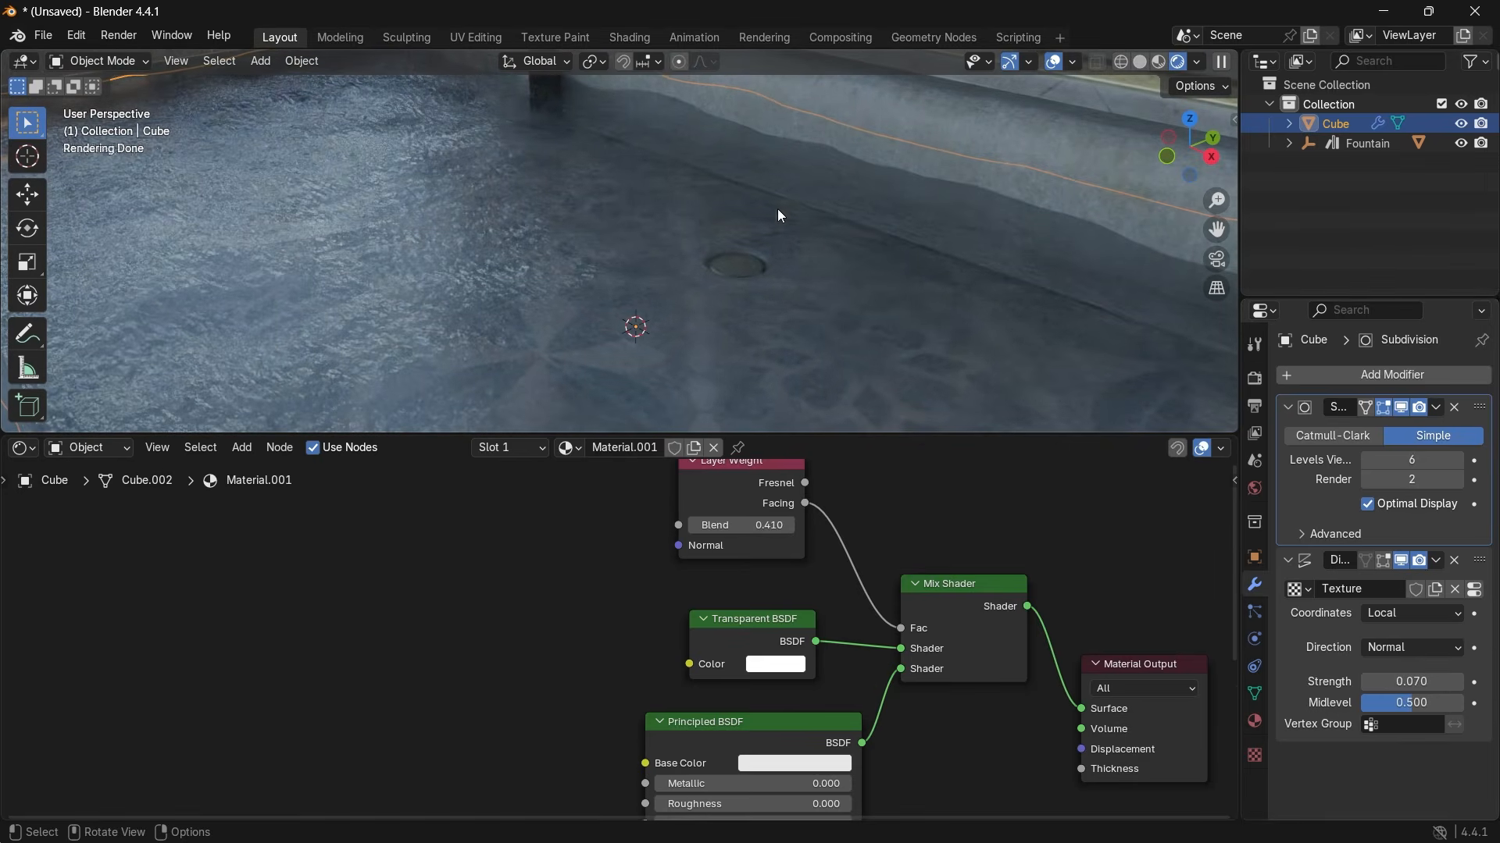
pyautogui.scroll(-3, 750, 254)
pyautogui.keyDown('shift'); pyautogui.moveTo(813, 346); pyautogui.dragTo(777, 334, button='middle'); pyautogui.keyUp('shift')
# Step: Add a Color Ramp node feeding the Principled BSDF's Base Color
pyautogui.click(770, 644)
pyautogui.scroll(-1, 769, 671)
pyautogui.moveTo(771, 676); pyautogui.dragTo(932, 571, button='middle')
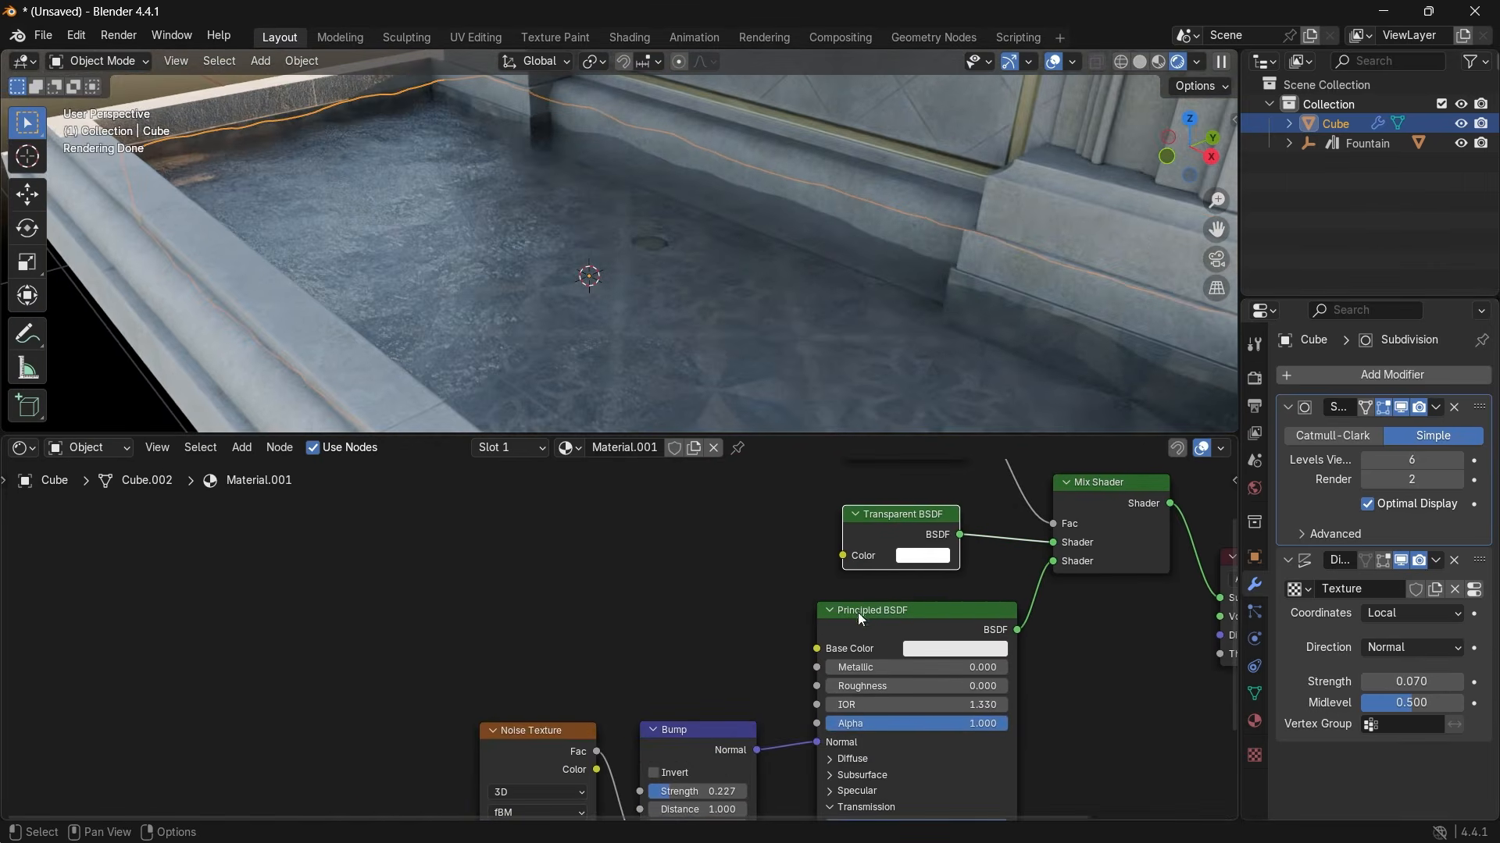
pyautogui.moveTo(816, 649); pyautogui.dragTo(703, 585)
pyautogui.write('colo')
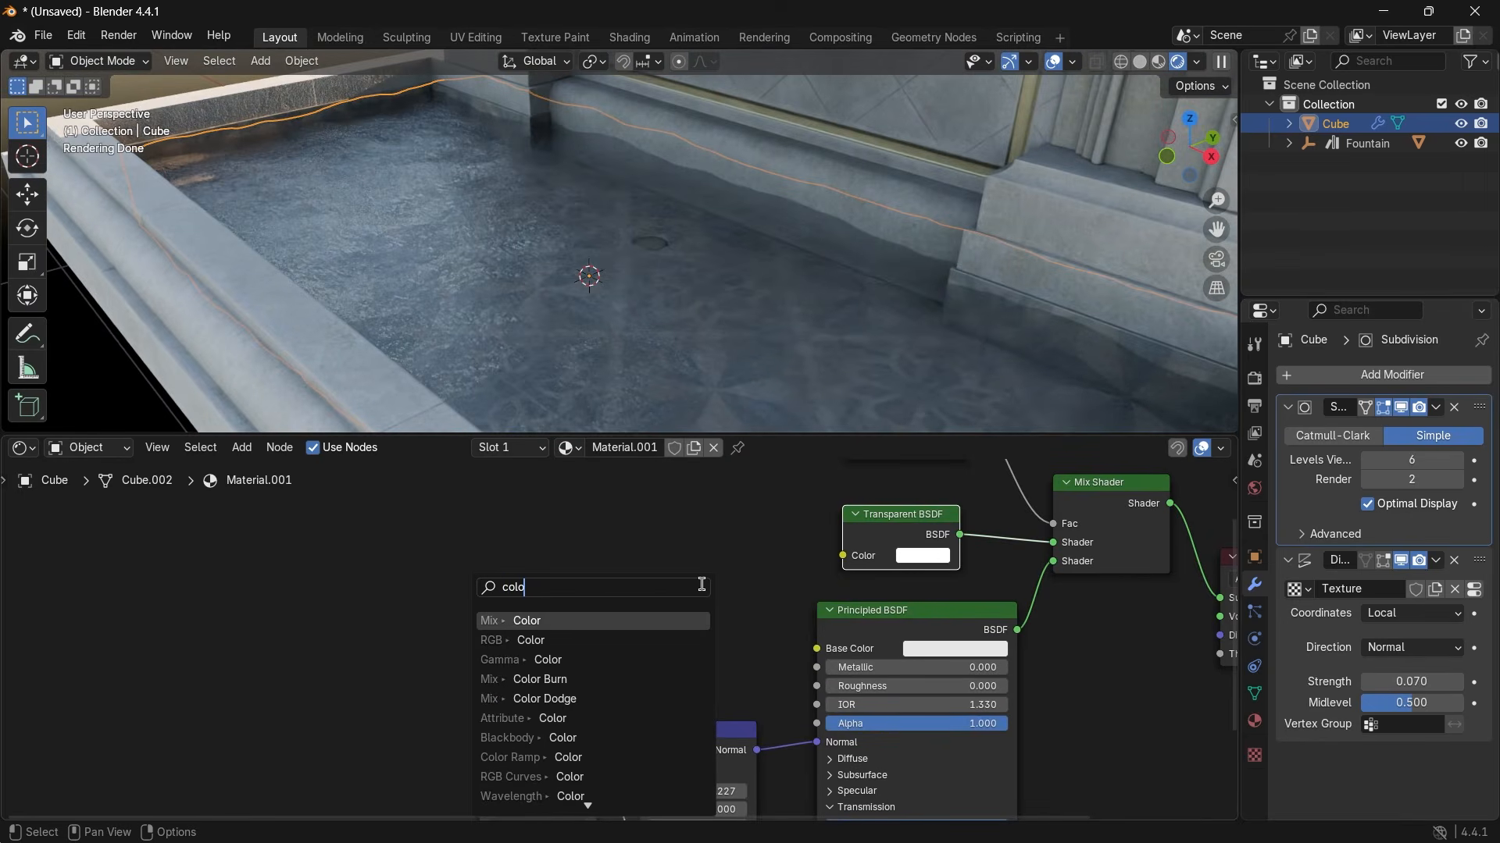
pyautogui.write('r ra')
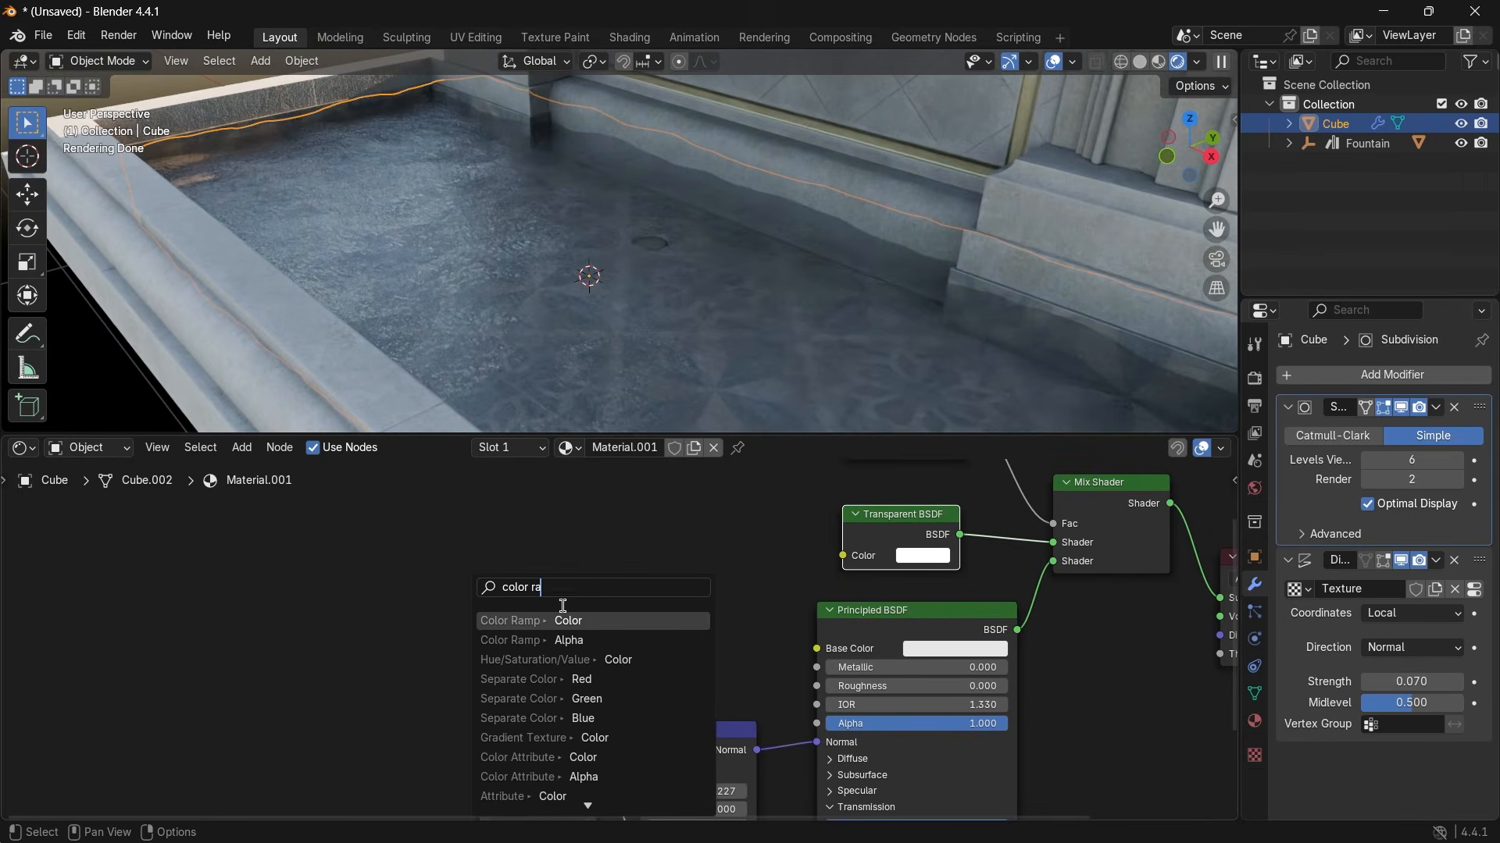
pyautogui.press('Return')
# Step: Set the Color Ramp's first stop, at position 0, to a light sky blue
pyautogui.click(495, 625)
pyautogui.click(556, 666)
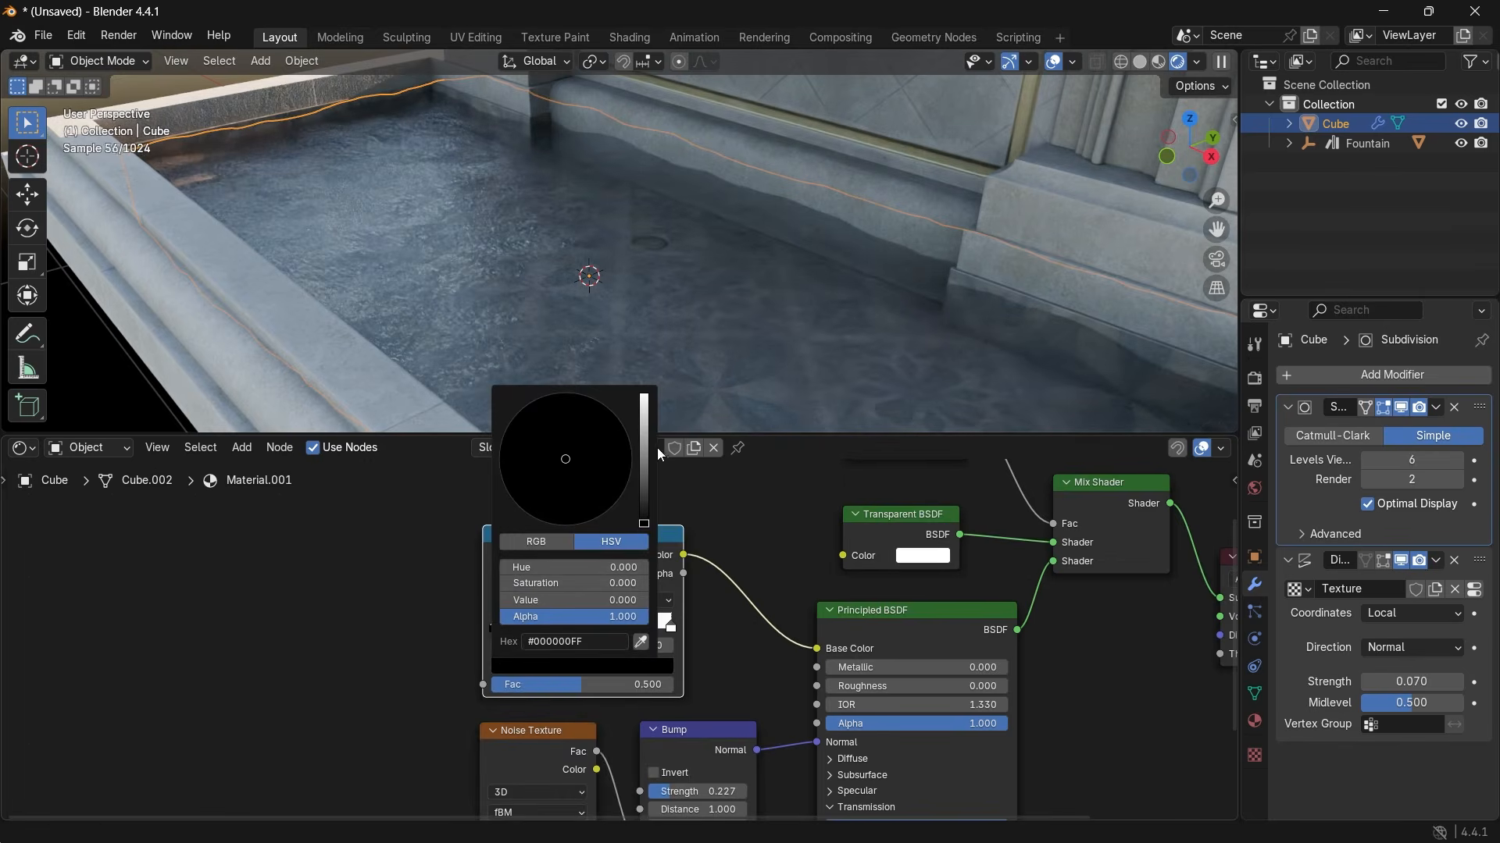
pyautogui.moveTo(644, 438); pyautogui.dragTo(645, 394)
pyautogui.click(577, 419)
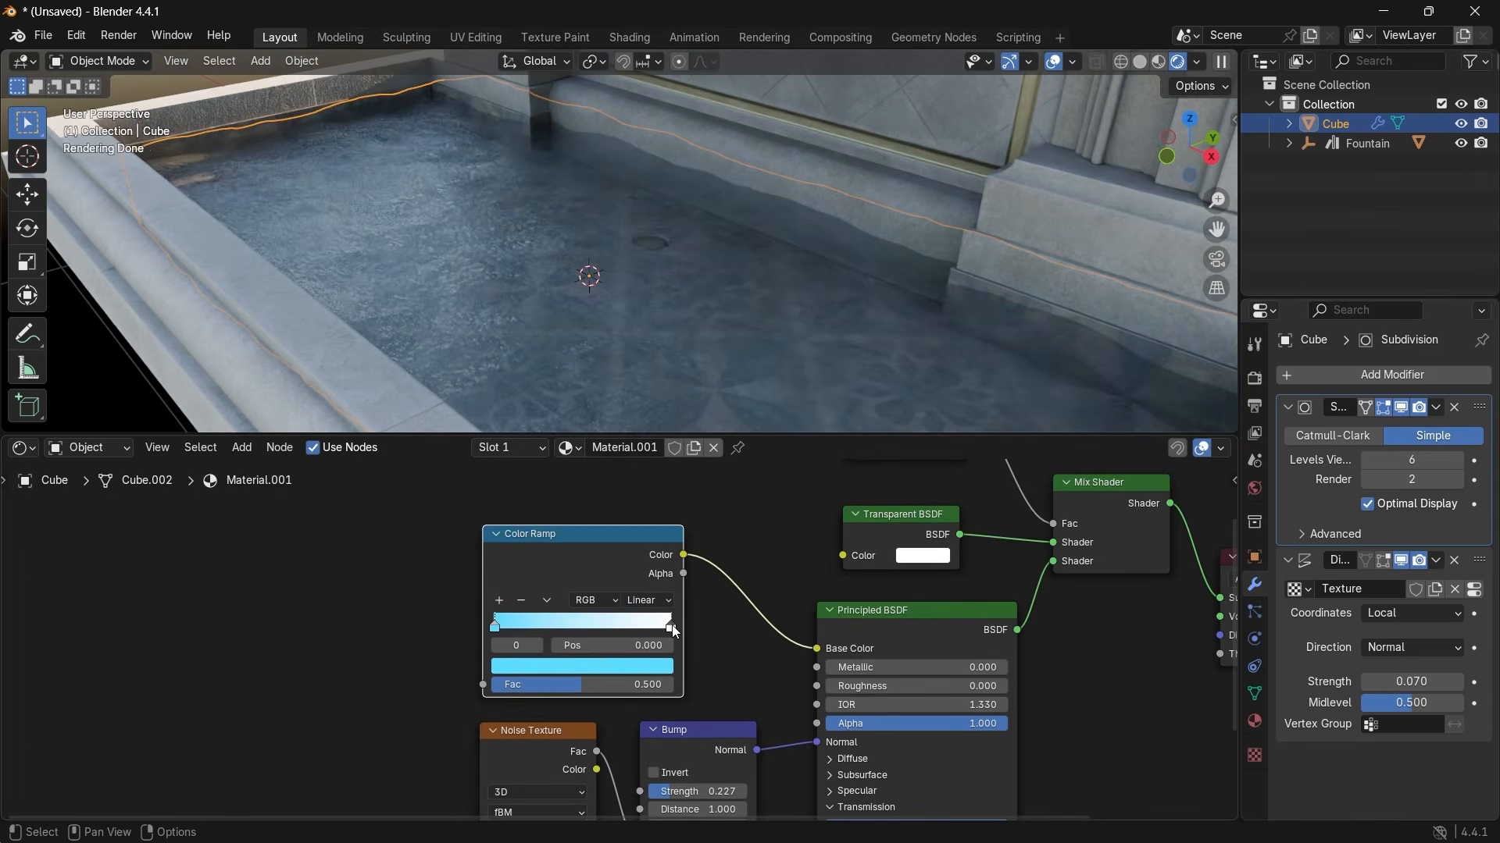
# Step: Set the Color Ramp's last stop, at position 1, to bright green
pyautogui.click(670, 627)
pyautogui.click(581, 666)
pyautogui.click(580, 425)
# Step: Add a Gradient Texture node and connect its Color output to the Color Ramp's Fac input
pyautogui.moveTo(483, 684); pyautogui.dragTo(312, 617)
pyautogui.write('grad')
pyautogui.press('Return')
pyautogui.click(337, 606)
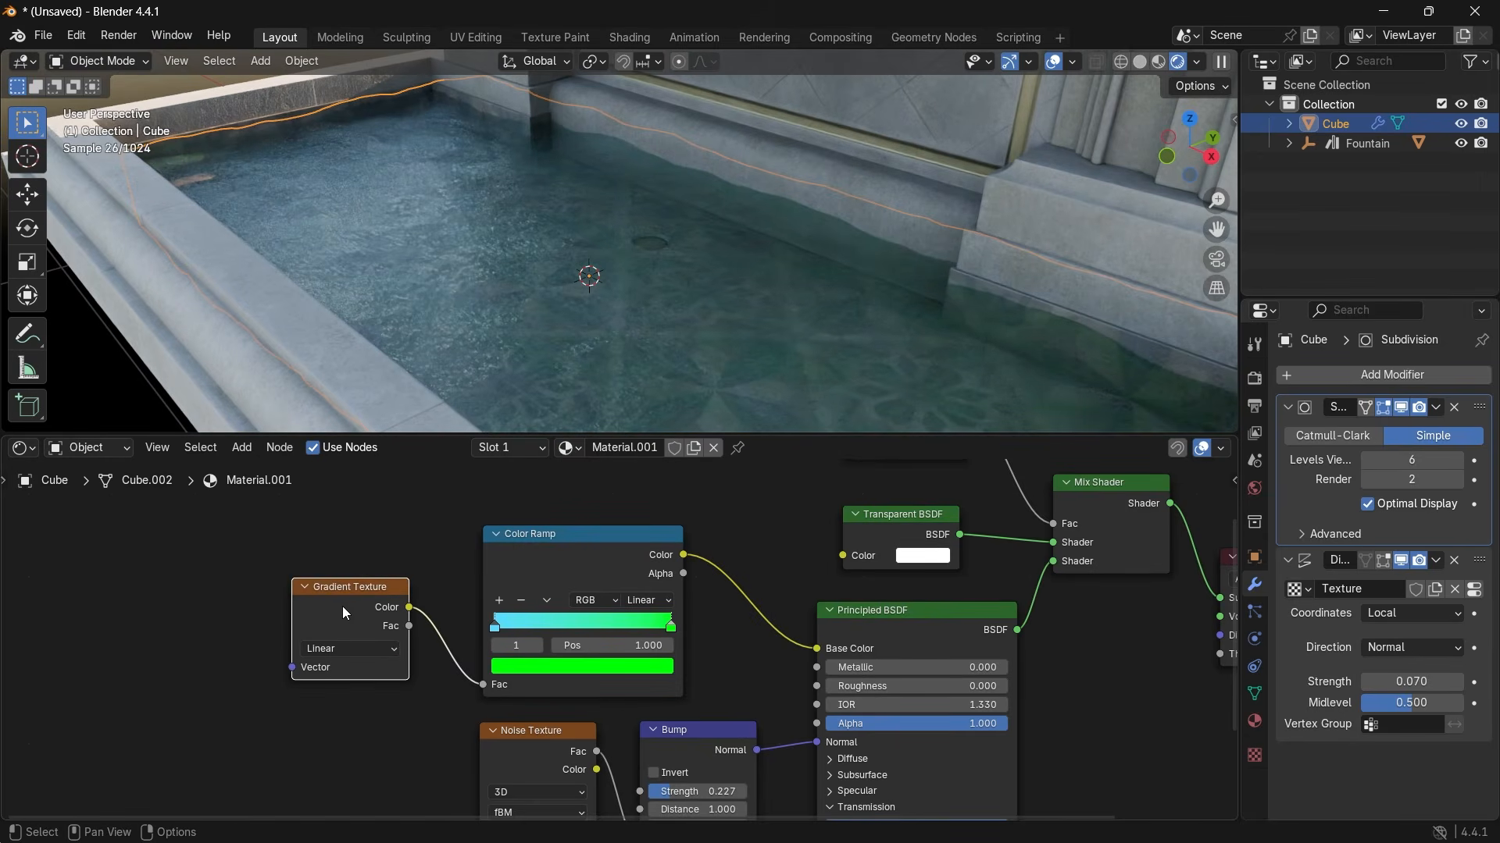
# Step: Recolor the Color Ramp's last stop to a pale light blue
pyautogui.moveTo(670, 627)
pyautogui.mouseDown()
pyautogui.moveTo(564, 626)
pyautogui.moveTo(672, 626)
pyautogui.mouseUp()
pyautogui.click(623, 666)
pyautogui.click(508, 482)
pyautogui.click(637, 667)
pyautogui.click(572, 431)
pyautogui.scroll(-1, 658, 274)
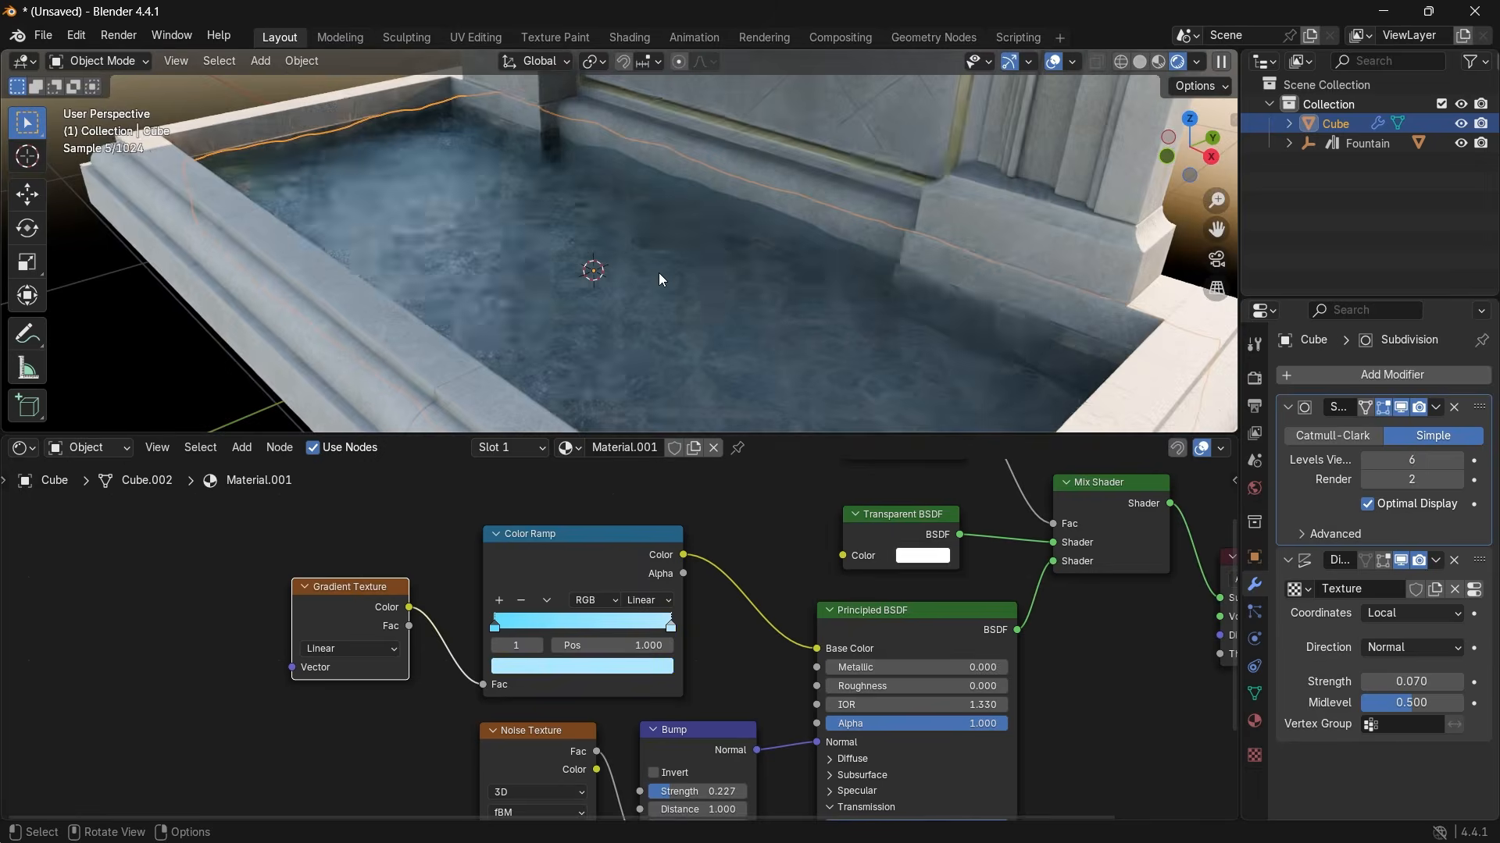
# Step: Add a Volume Scatter shader feeding the Material Output's Volume input and set its phase to Fournier-Forand
pyautogui.moveTo(1132, 697); pyautogui.dragTo(653, 695, button='middle')
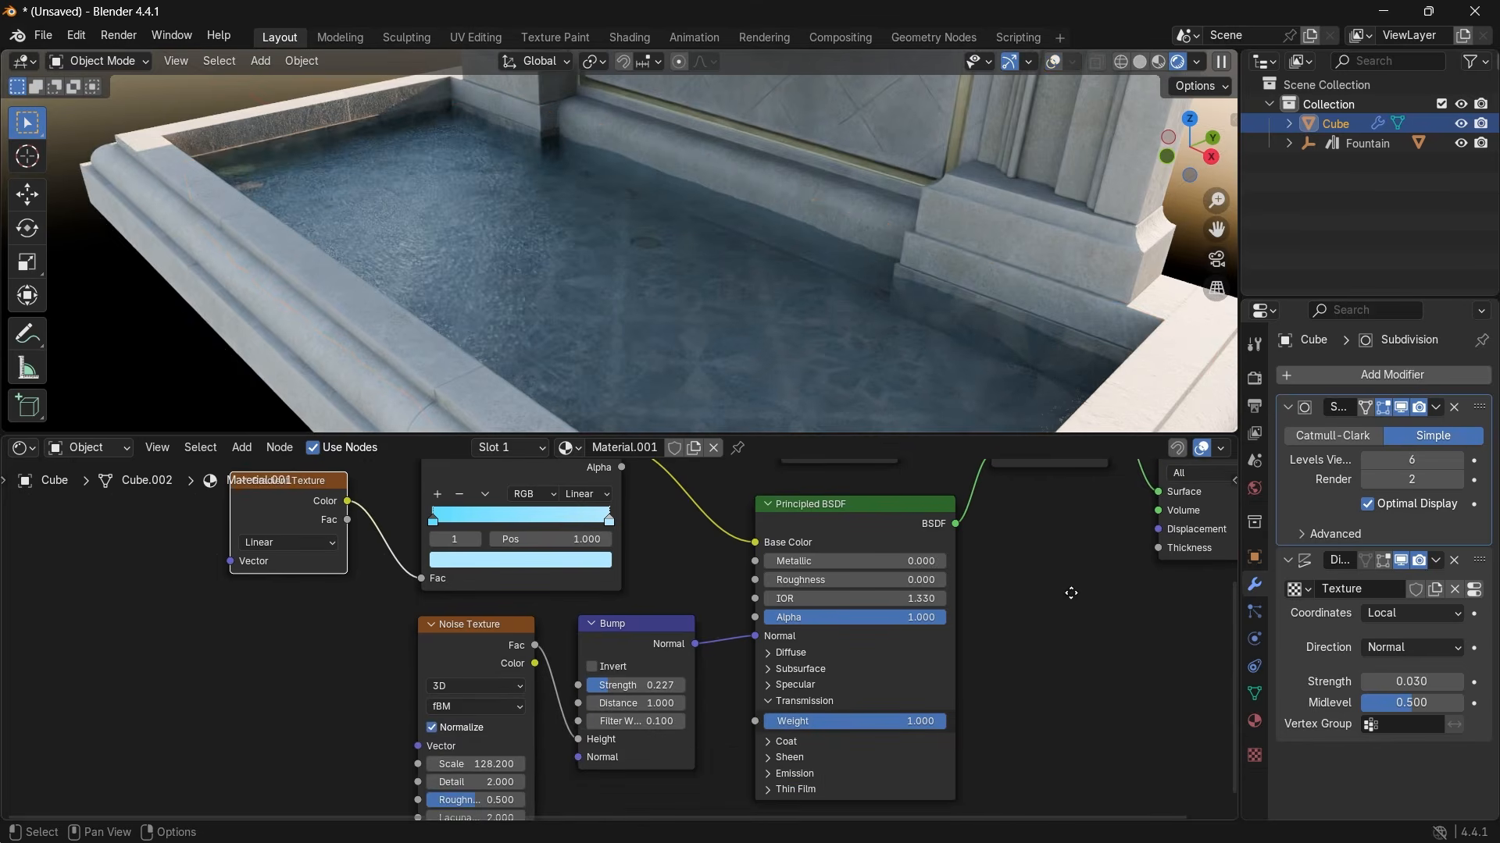
pyautogui.moveTo(772, 559); pyautogui.dragTo(1011, 550)
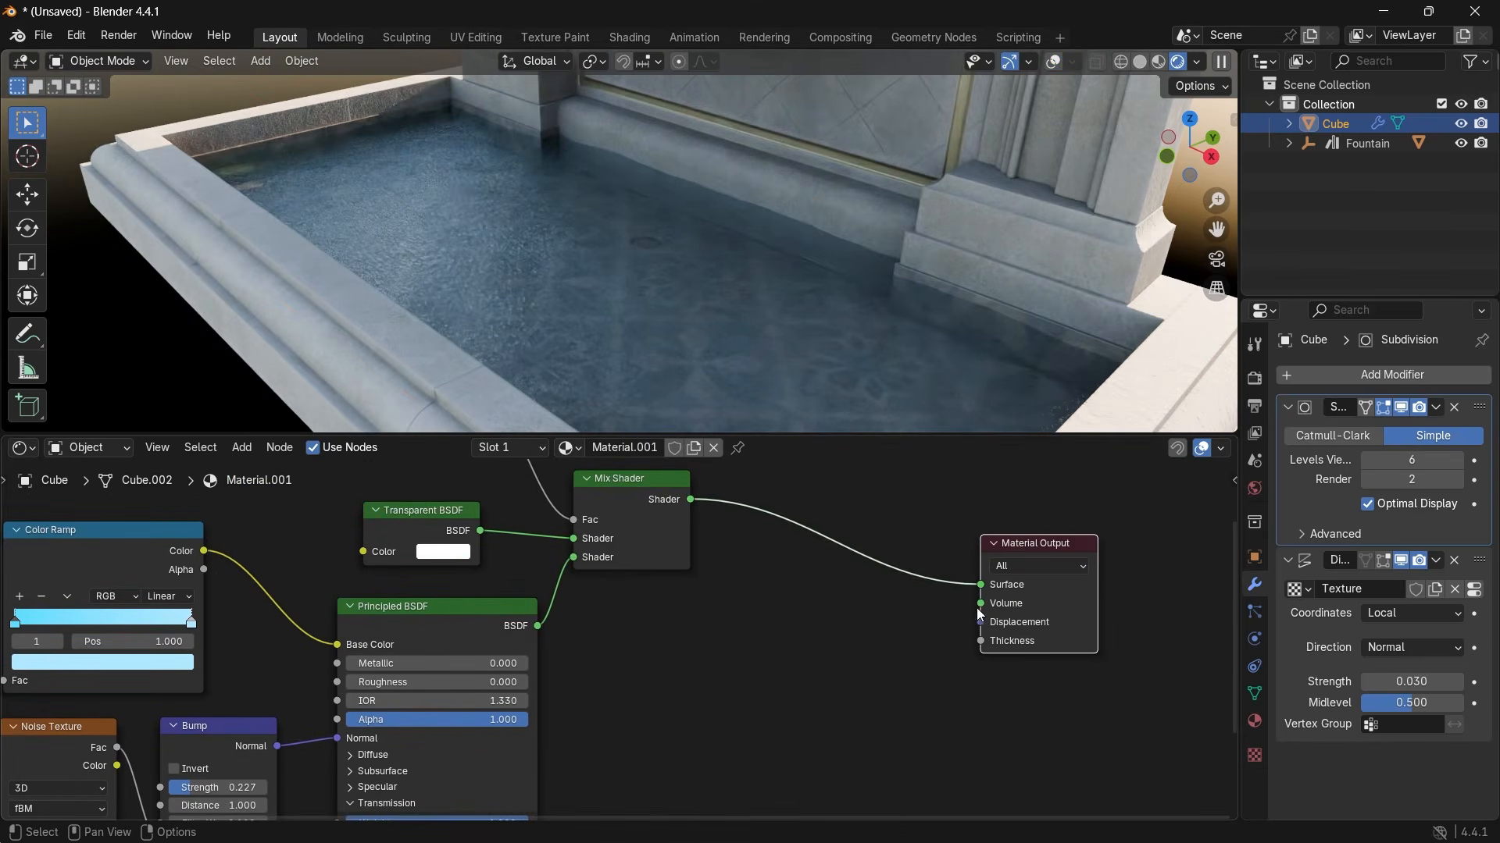
pyautogui.moveTo(981, 604); pyautogui.dragTo(672, 617)
pyautogui.write('vol')
pyautogui.press('Return')
pyautogui.click(680, 633)
pyautogui.scroll(2, 767, 669)
pyautogui.click(724, 629)
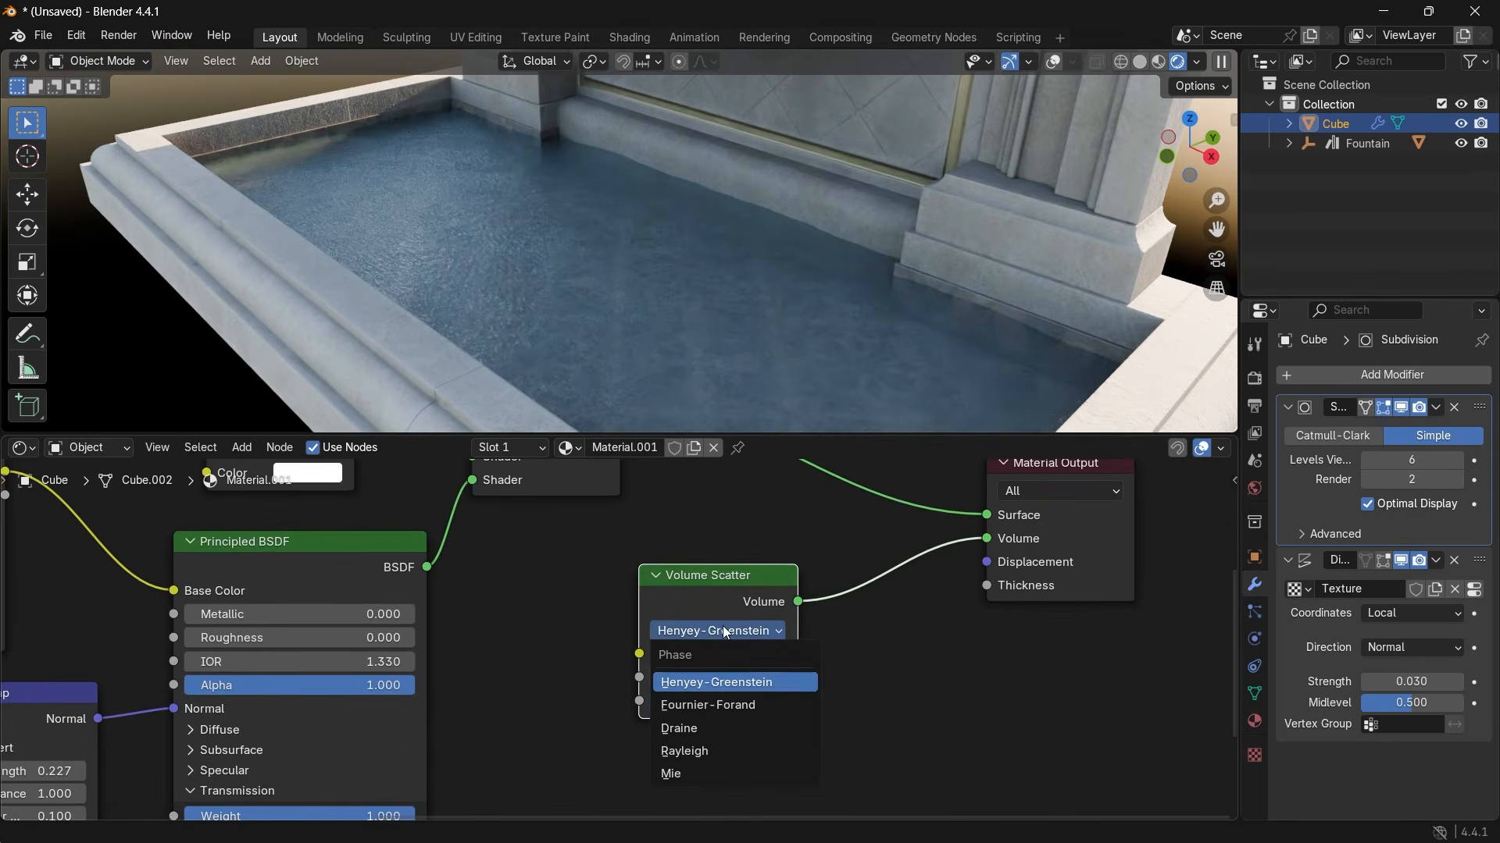
pyautogui.click(713, 706)
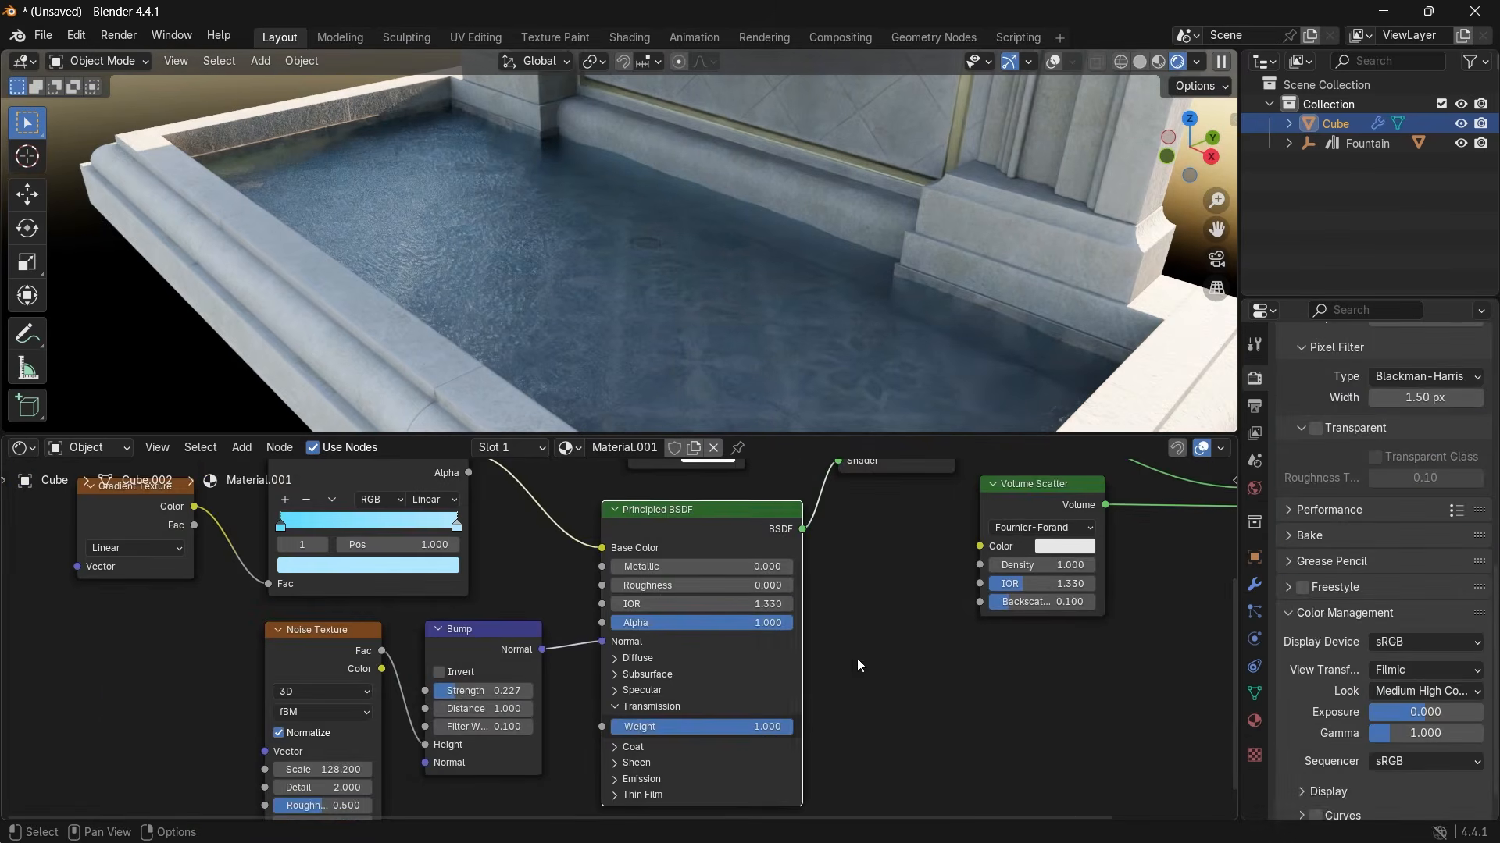
# Step: Add a Glass BSDF node between the Principled BSDF and the Volume Scatter node
pyautogui.hotkey('shift', 'a')
pyautogui.write('glass')
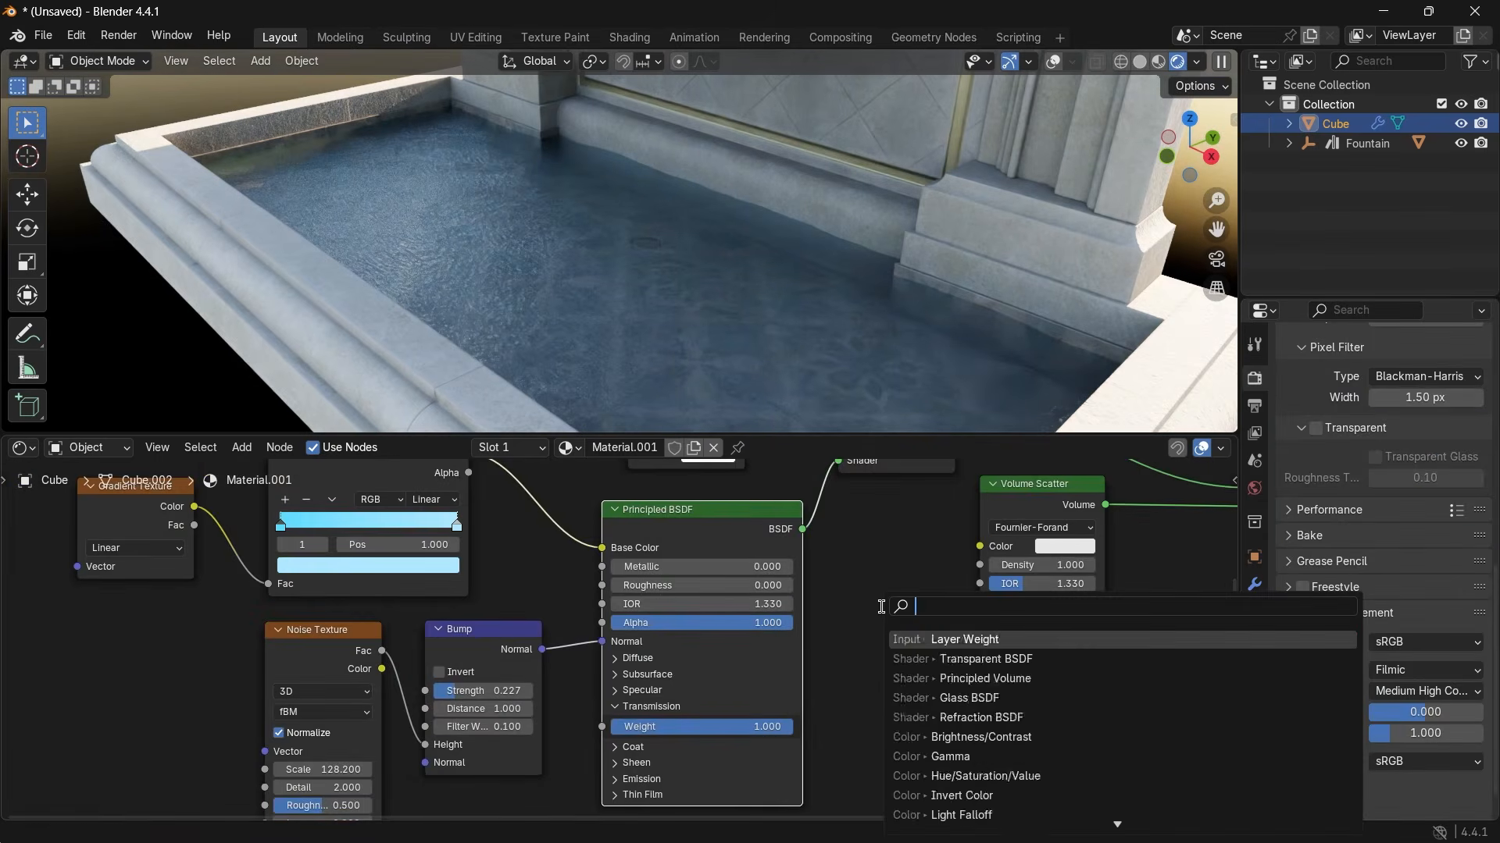
pyautogui.press('Return')
pyautogui.click(822, 567)
pyautogui.moveTo(844, 558); pyautogui.dragTo(855, 617, button='middle')
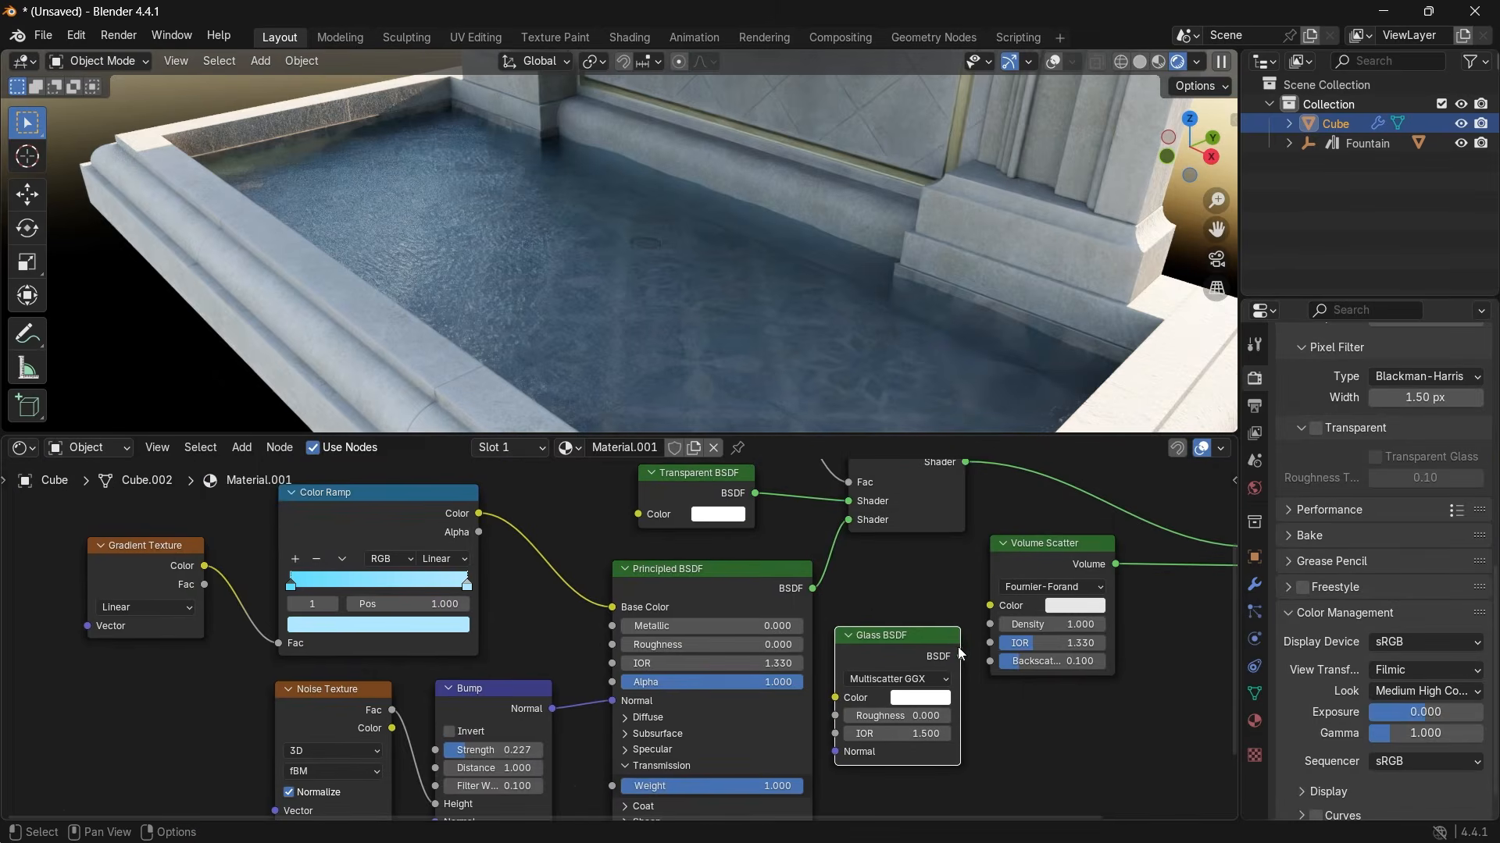
# Step: Connect the Glass BSDF to the Mix Shader in place of the Principled BSDF, feeding it the Color Ramp's color and the Bump's normal
pyautogui.moveTo(962, 656); pyautogui.dragTo(848, 521)
pyautogui.moveTo(478, 515); pyautogui.dragTo(835, 697)
pyautogui.moveTo(553, 708); pyautogui.dragTo(834, 753)
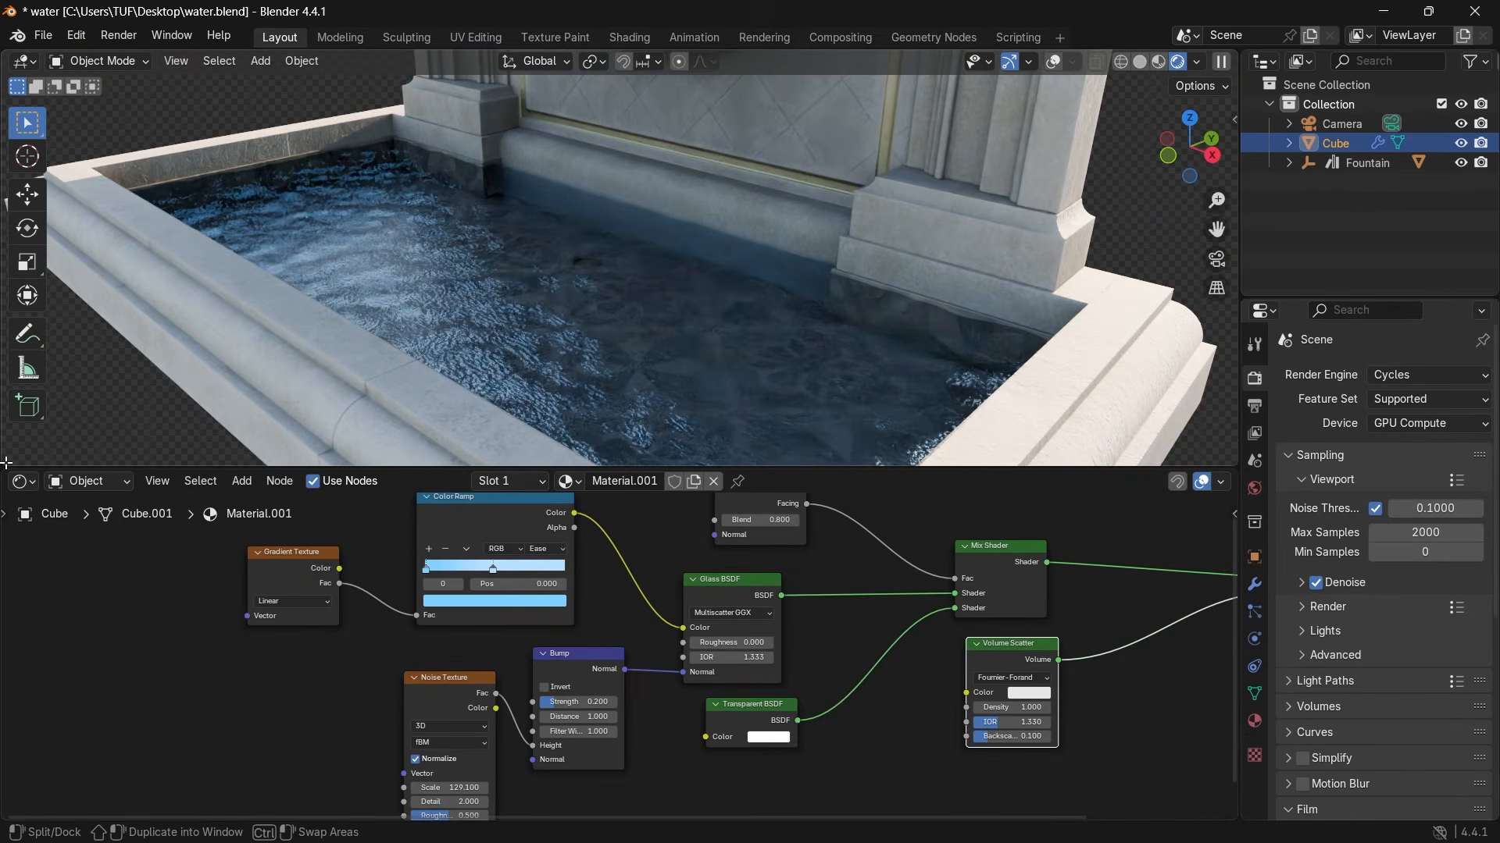
# Step: Examine the water material's node setup, including the Volume Scatter, Layer Weight, Color Ramp and Gradient Texture nodes
pyautogui.scroll(-2, 737, 694)
pyautogui.moveTo(738, 694); pyautogui.dragTo(899, 677, button='middle')
pyautogui.scroll(3, 789, 647)
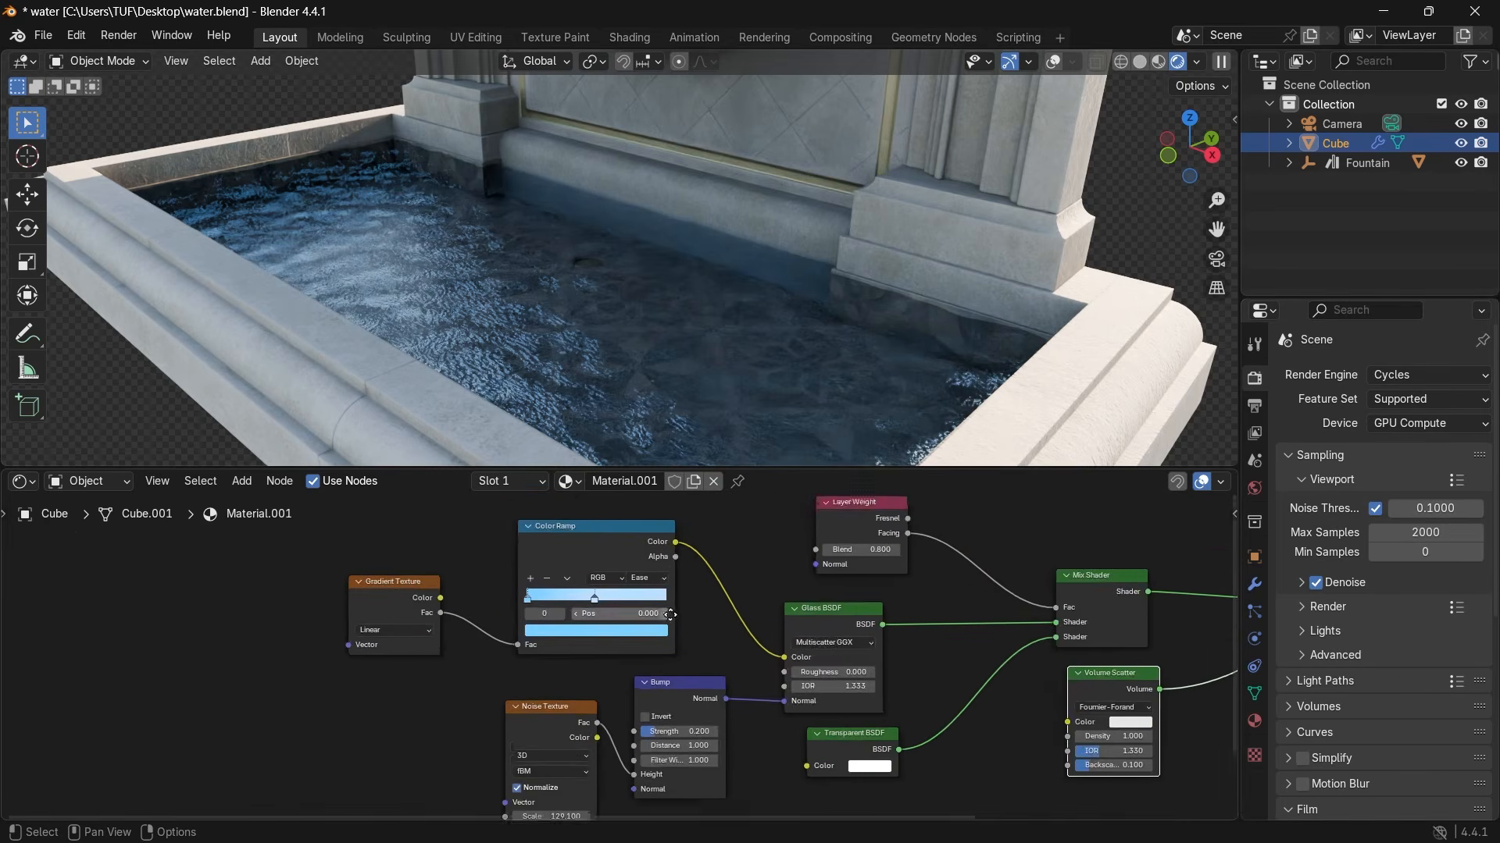
pyautogui.moveTo(1108, 688); pyautogui.dragTo(663, 578, button='middle')
pyautogui.click(677, 735)
pyautogui.click(1019, 529)
pyautogui.moveTo(847, 532); pyautogui.dragTo(888, 676, button='middle')
pyautogui.moveTo(266, 595); pyautogui.dragTo(495, 566, button='middle')
pyautogui.click(495, 566)
pyautogui.click(234, 639)
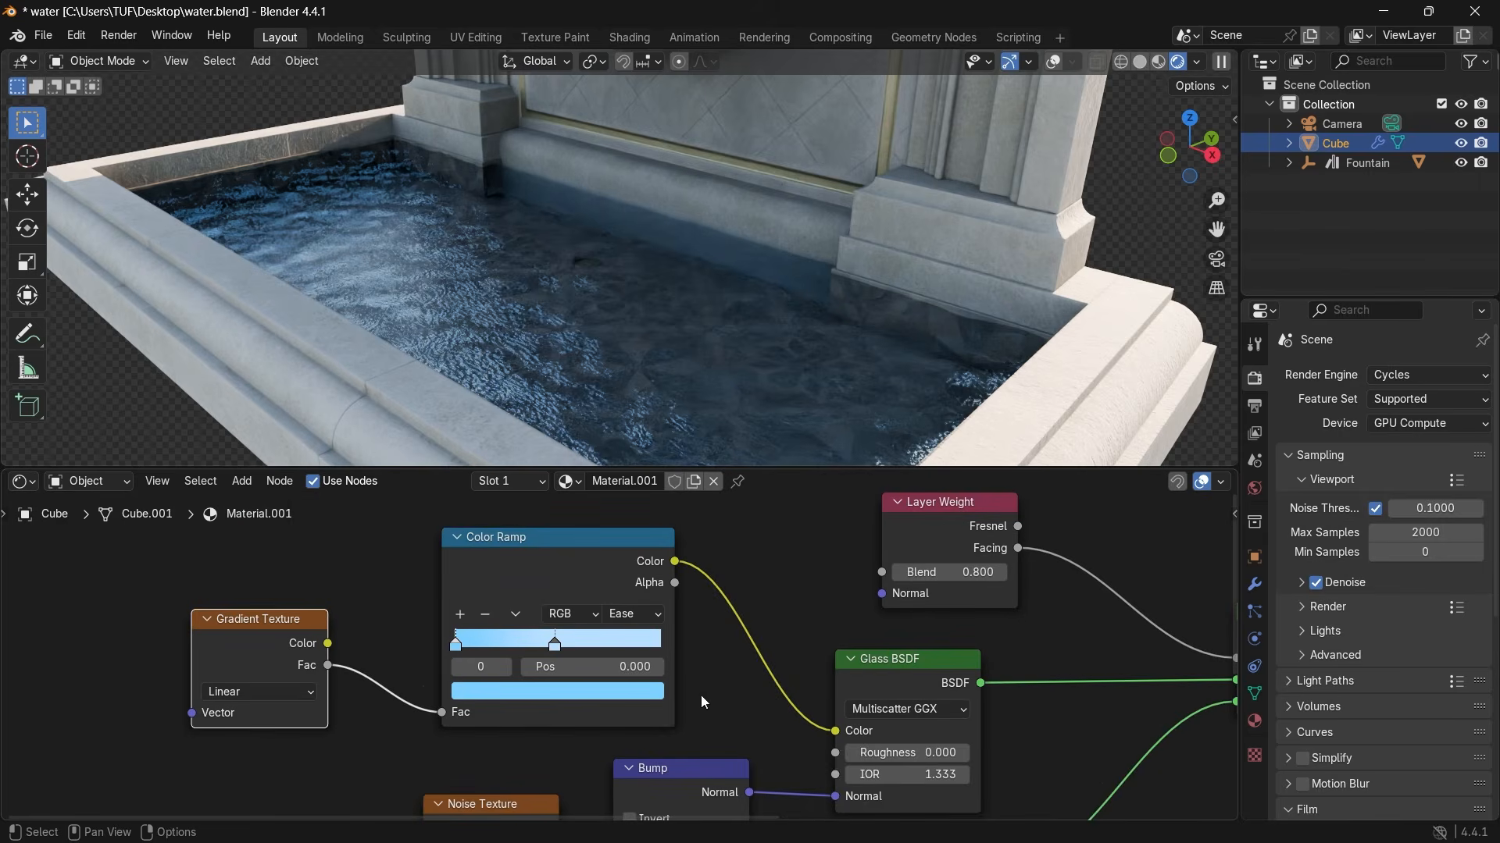
# Step: Cut the link between the Color Ramp and the Glass BSDF's Color, and open that color for editing
pyautogui.moveTo(773, 737); pyautogui.dragTo(747, 667, button='middle')
pyautogui.keyDown('ctrl'); pyautogui.moveTo(765, 587); pyautogui.dragTo(720, 624, button='right'); pyautogui.keyUp('ctrl')
pyautogui.click(888, 662)
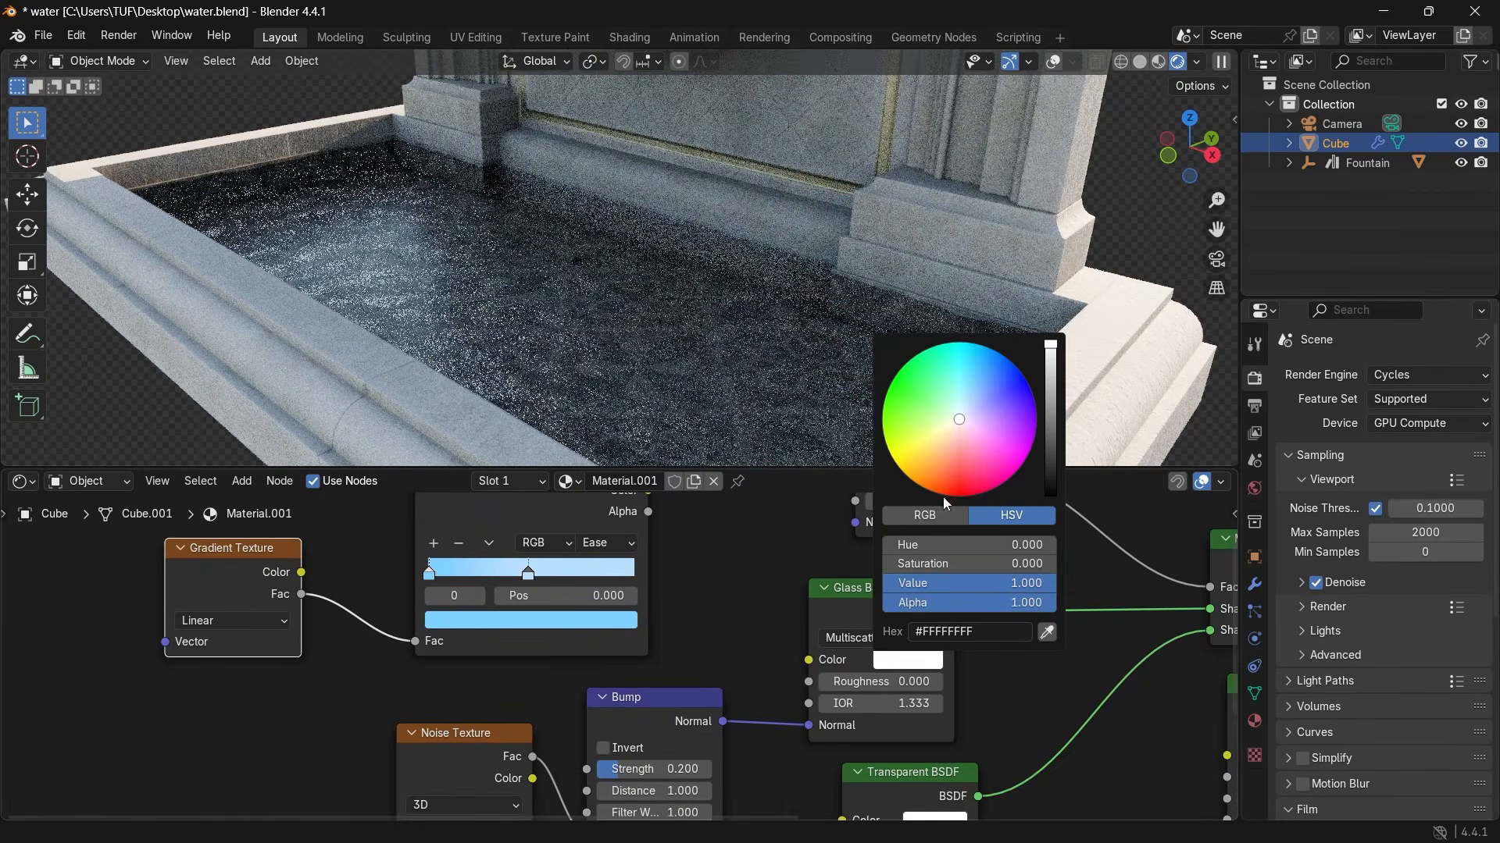